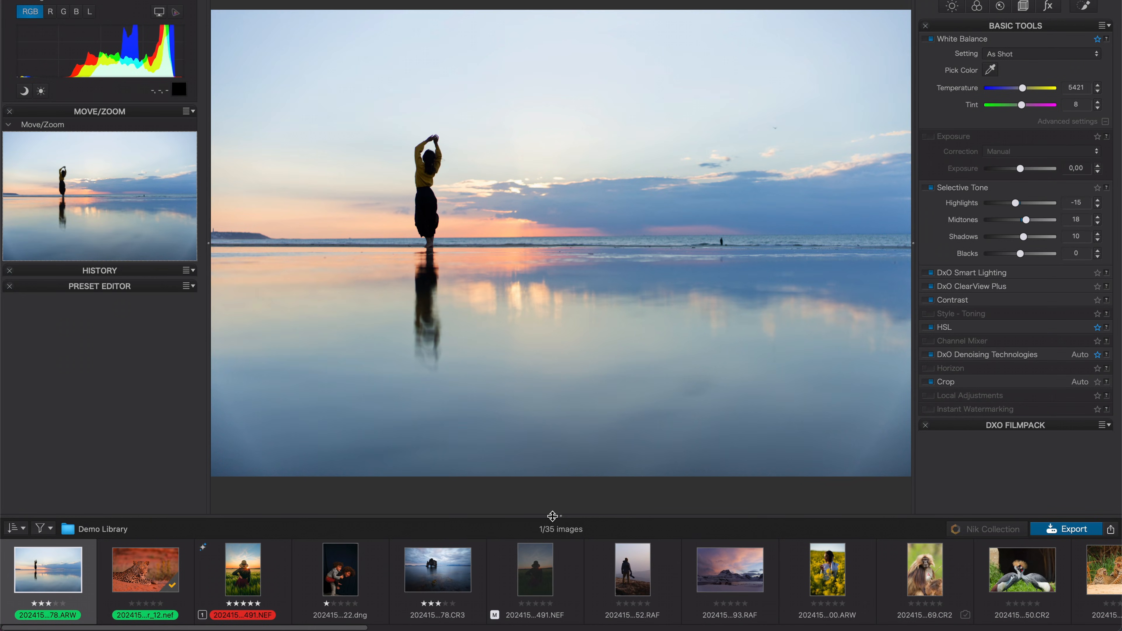
Step: Shrink the image browser strip, inspect the standing woman at 100% magnification, and fit the whole photo back in the viewer
left_click_drag(552, 515, 555, 549)
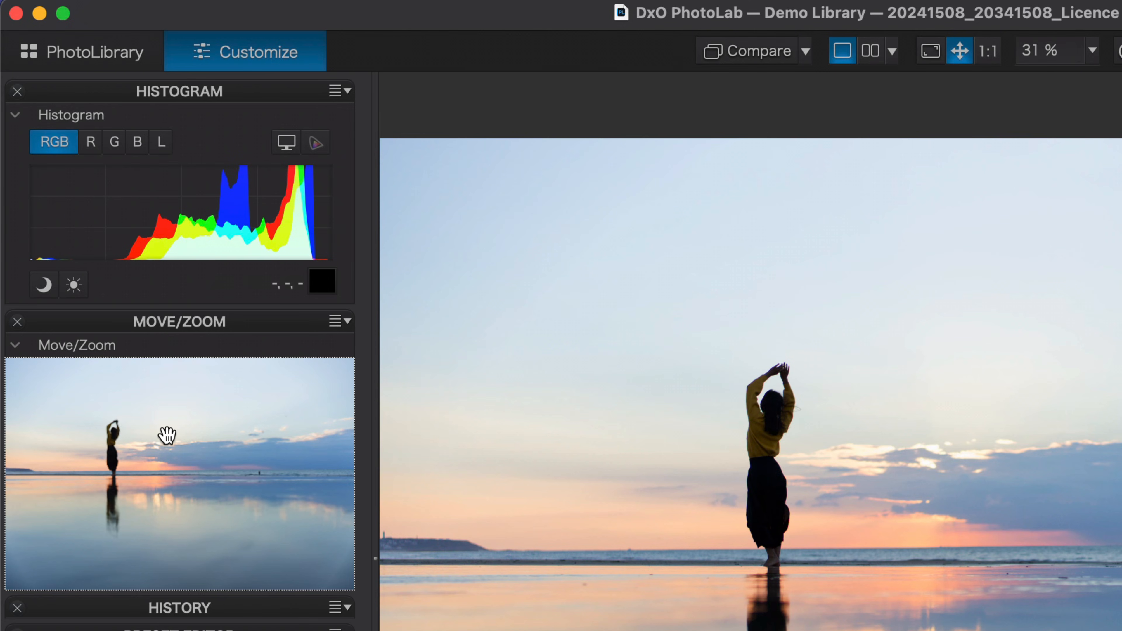
left_click(983, 60)
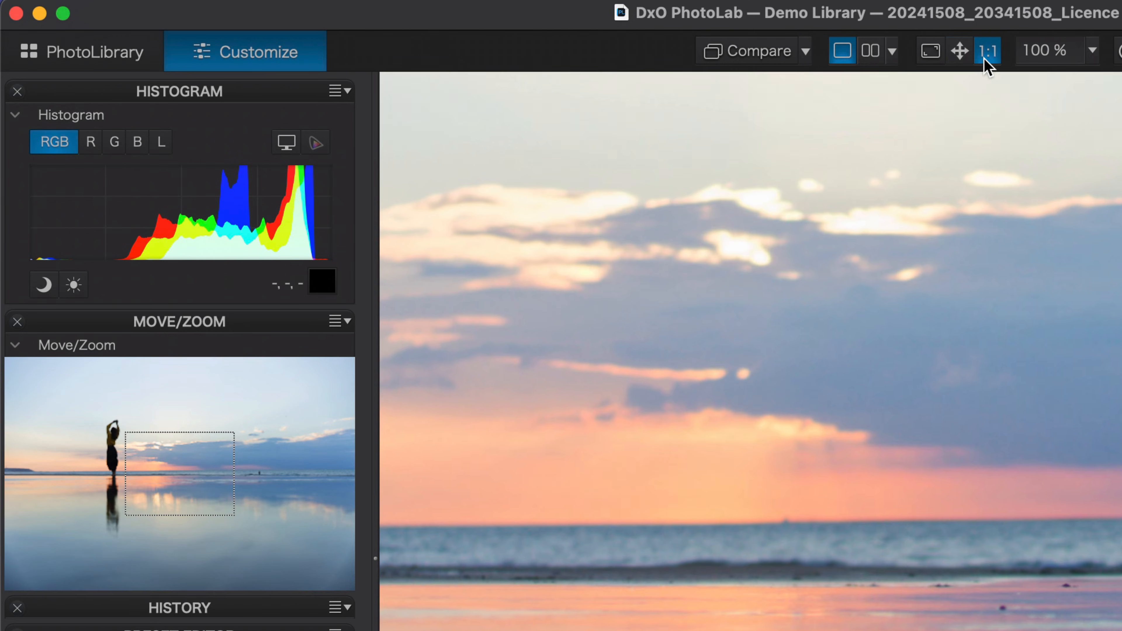
left_click_drag(175, 455, 128, 434)
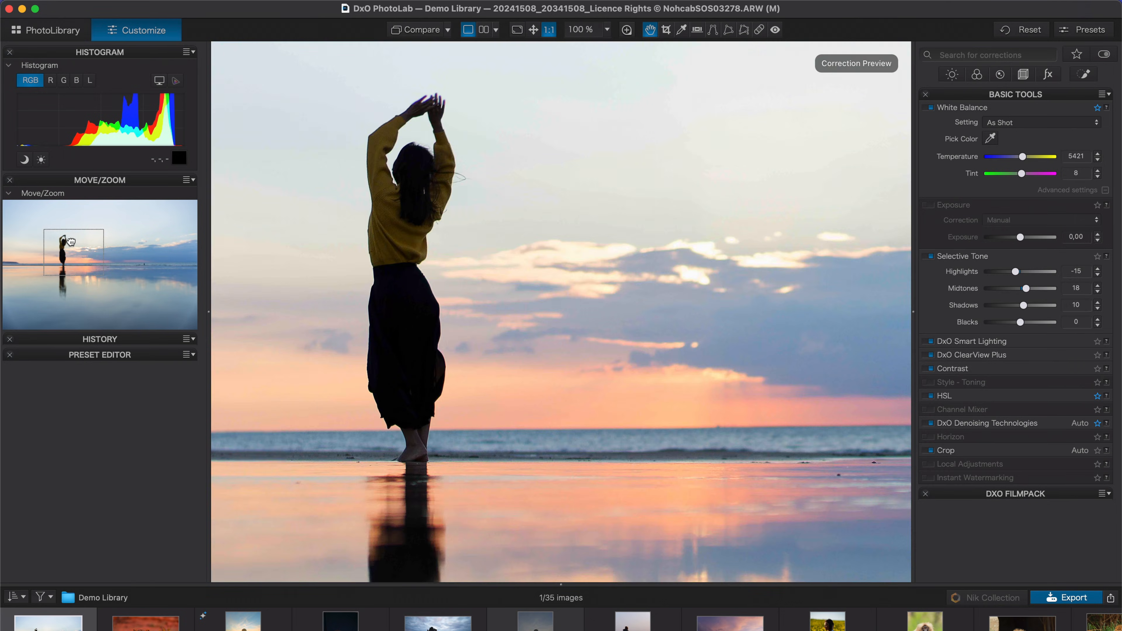
left_click_drag(71, 241, 67, 247)
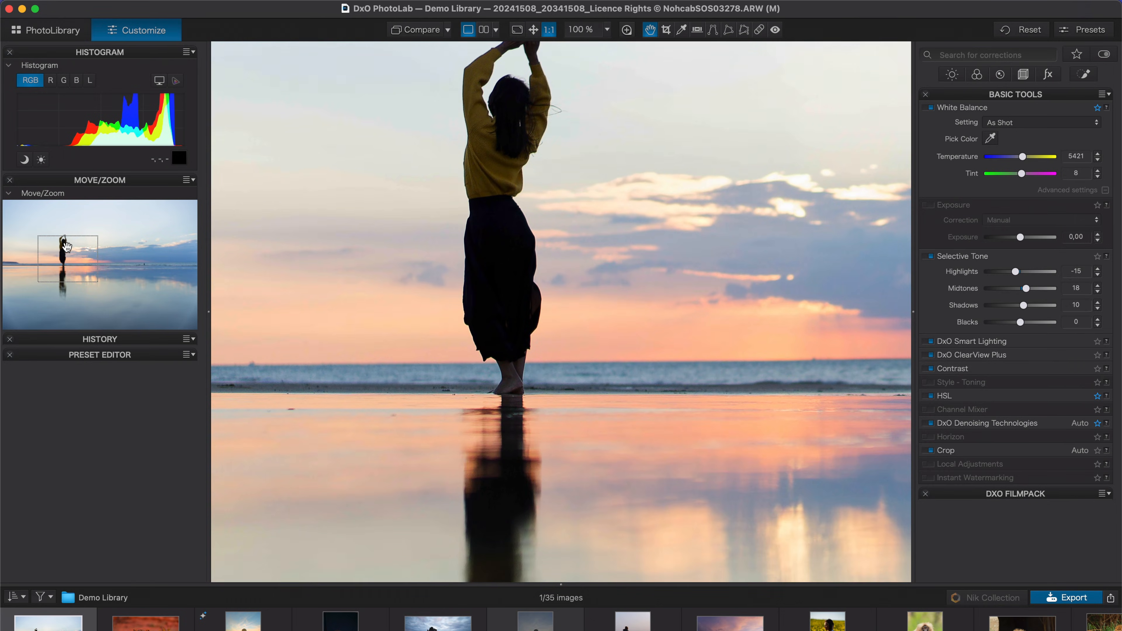
left_click(533, 32)
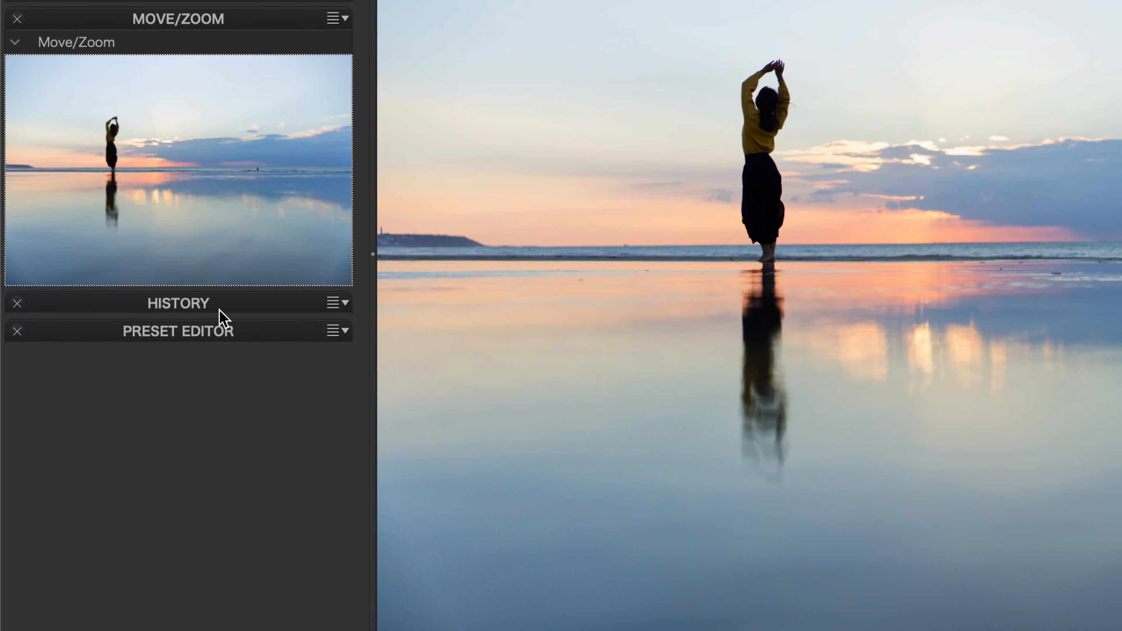
Step: Preview earlier edits in Advanced History, including Temperature 50,000 K and Blacks -9, return to the Natural preset state, and check the Preset Editor
left_click(61, 340)
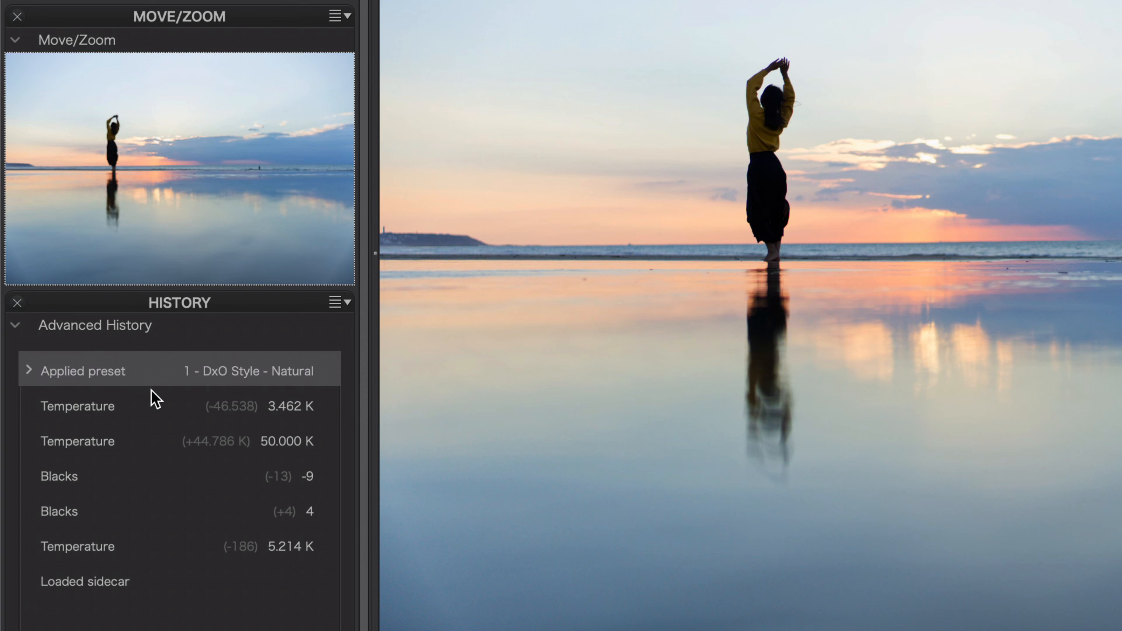
left_click(155, 405)
left_click(166, 441)
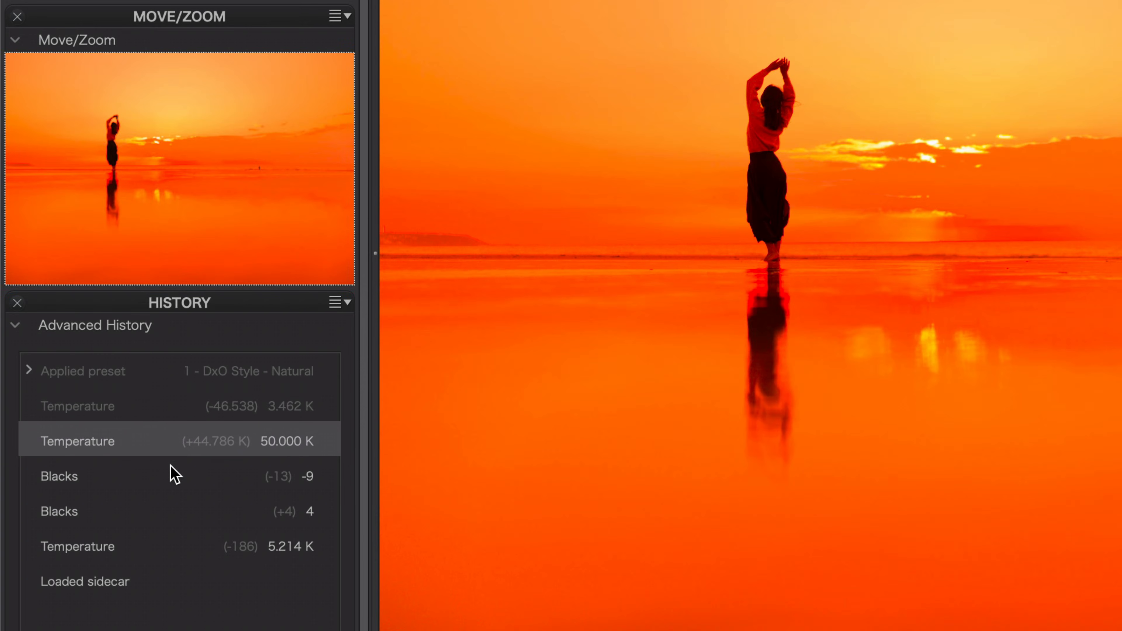
left_click(173, 476)
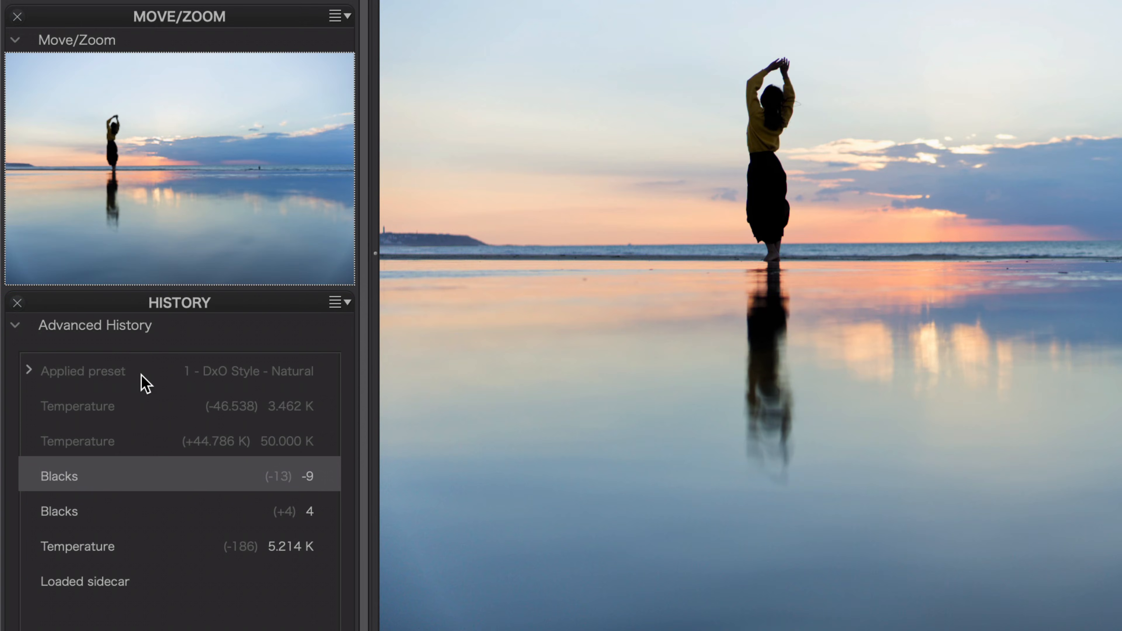
left_click(145, 383)
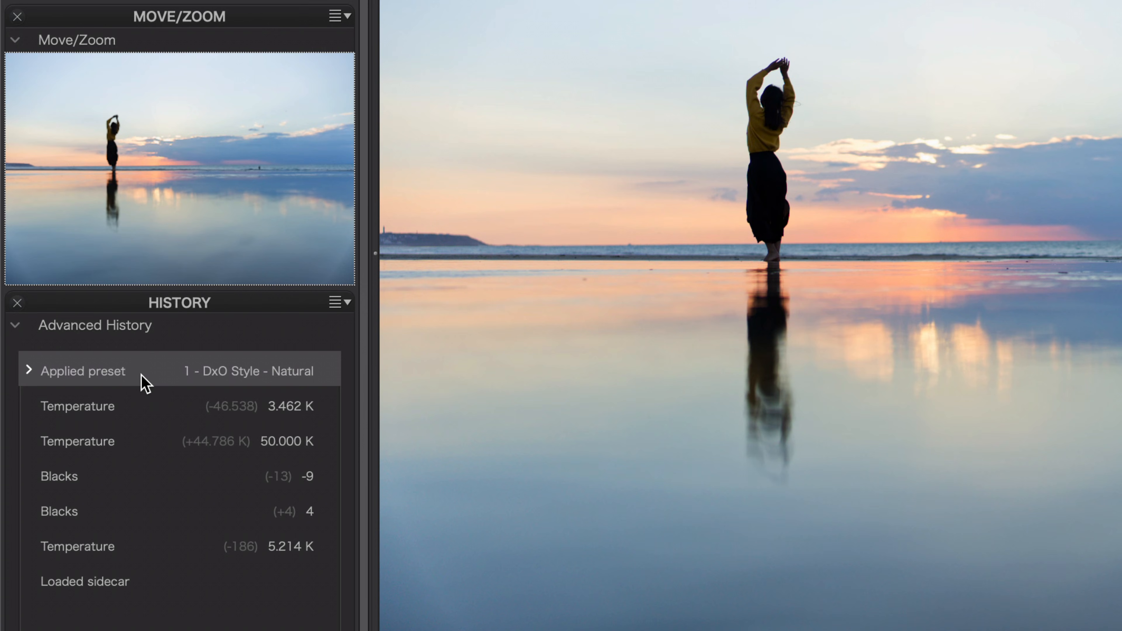
left_click(120, 306)
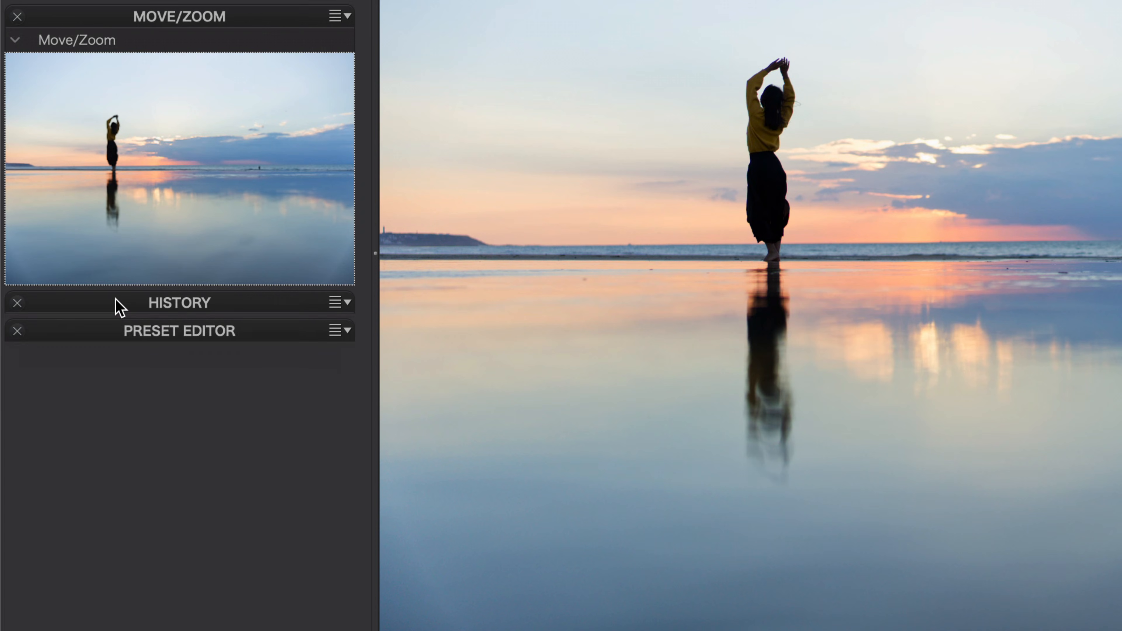
left_click(118, 337)
left_click(114, 334)
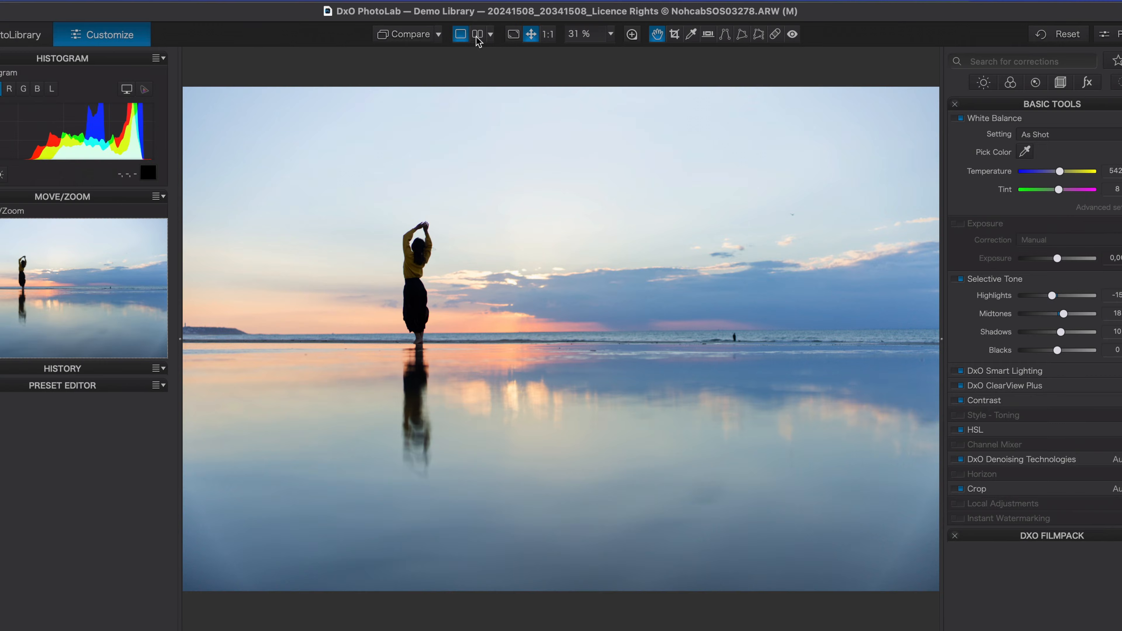
Step: Compare the photo side by side with its uncorrected version, return to the single image view, and check the available zoom levels
left_click(375, 51)
left_click(376, 51)
left_click(375, 50)
left_click(478, 40)
left_click(478, 40)
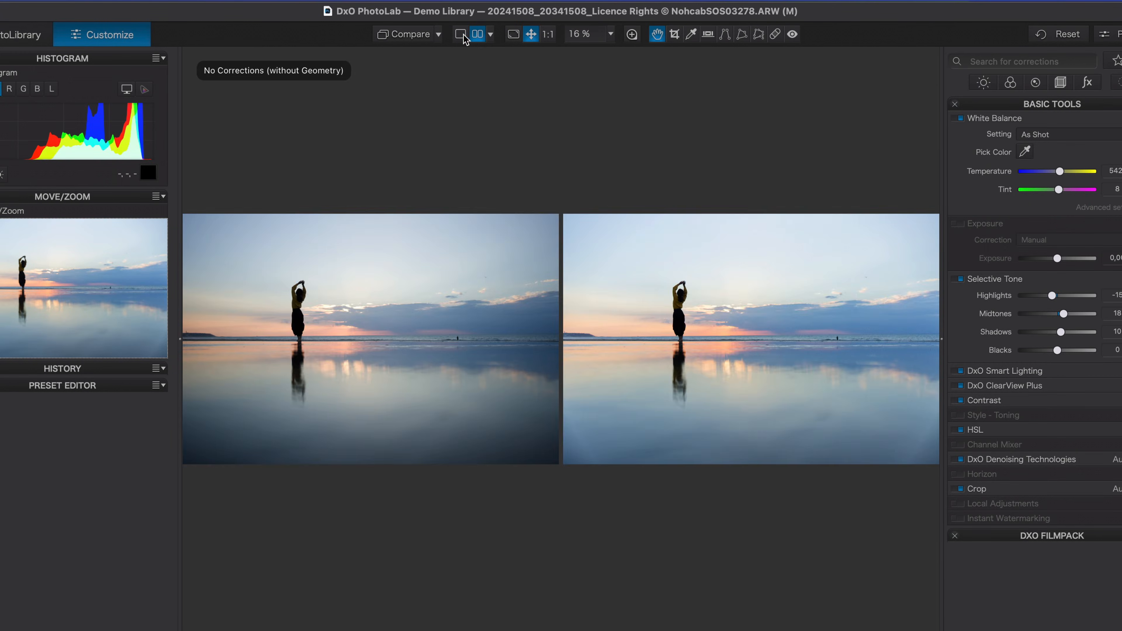
left_click(462, 37)
left_click(607, 77)
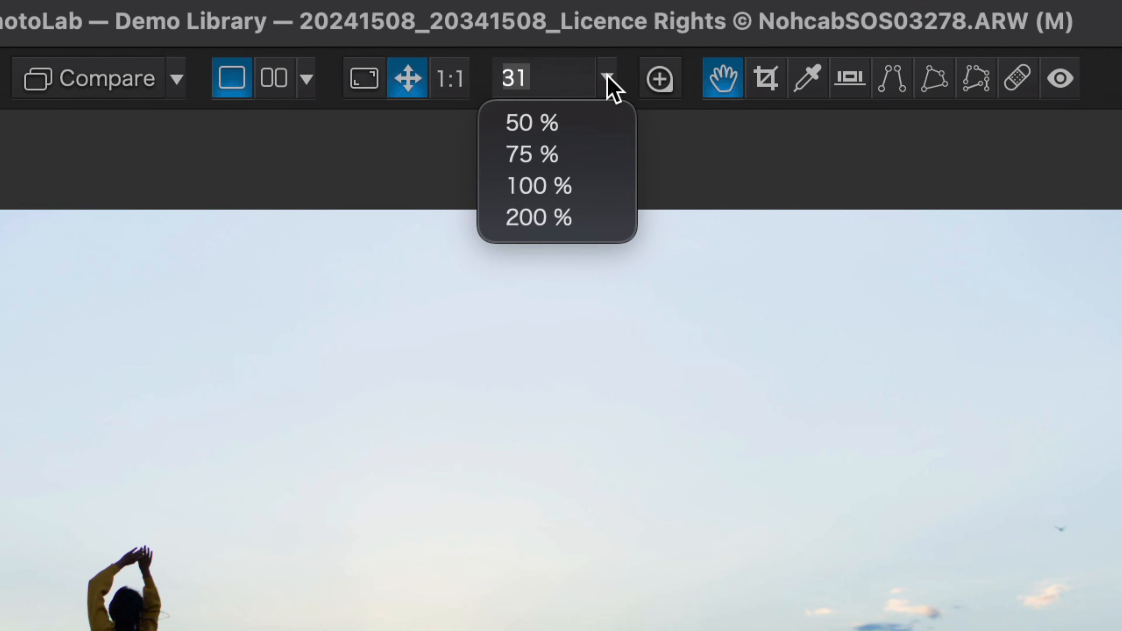
left_click(607, 77)
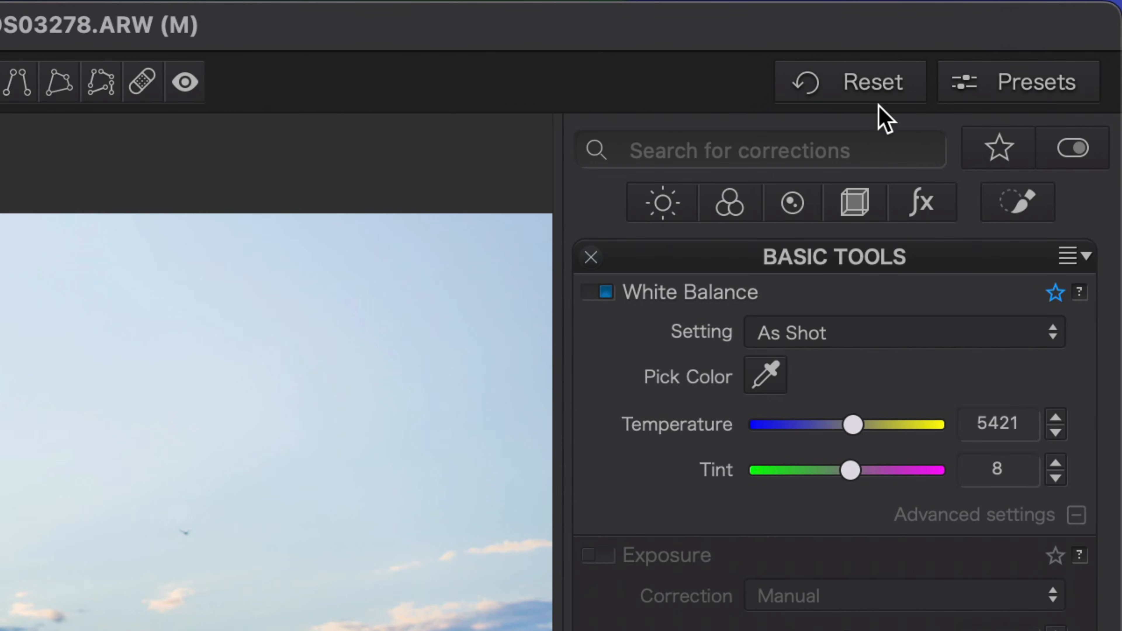
Step: Browse the General purpose and Portrait and Landscape preset previews without applying any preset
left_click(1075, 84)
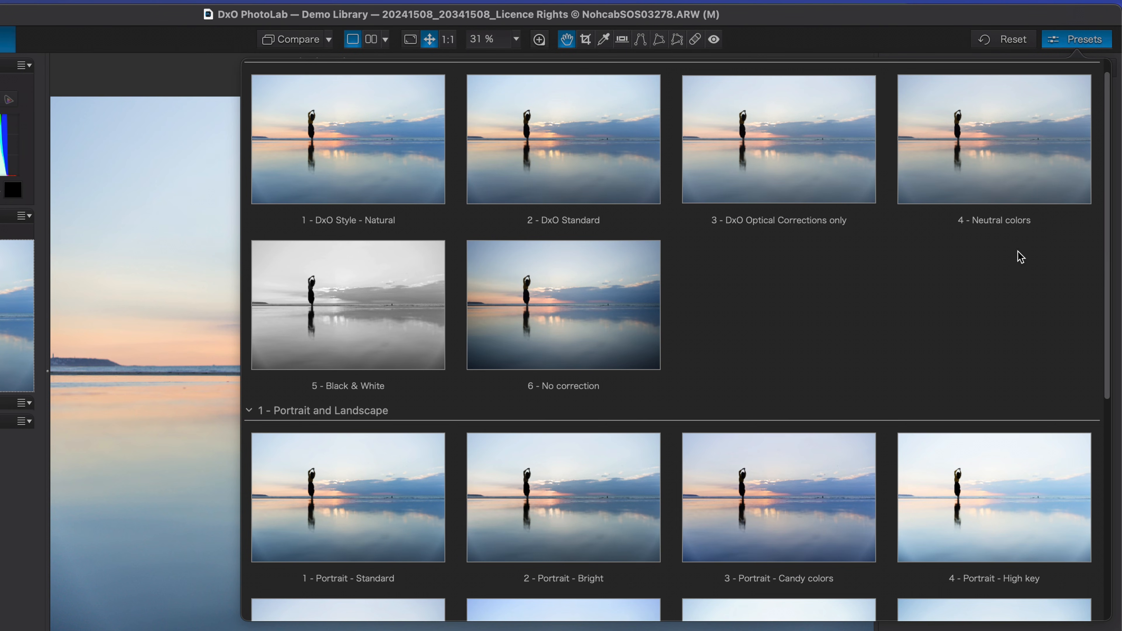
scroll(1002, 305, "down", 10)
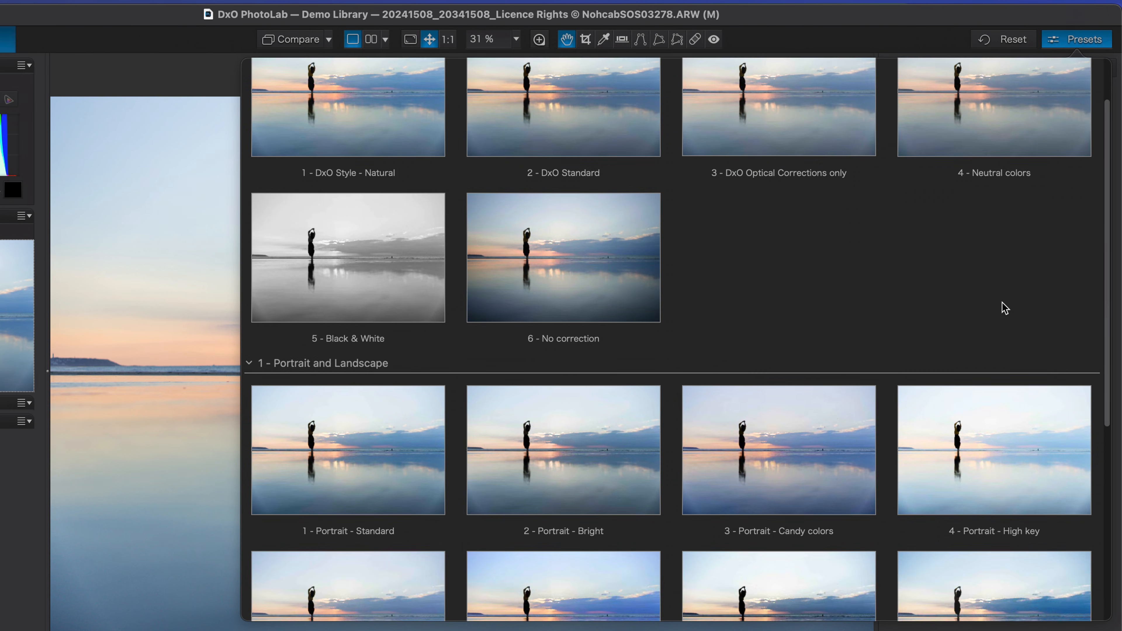
scroll(1002, 302, "up", 10)
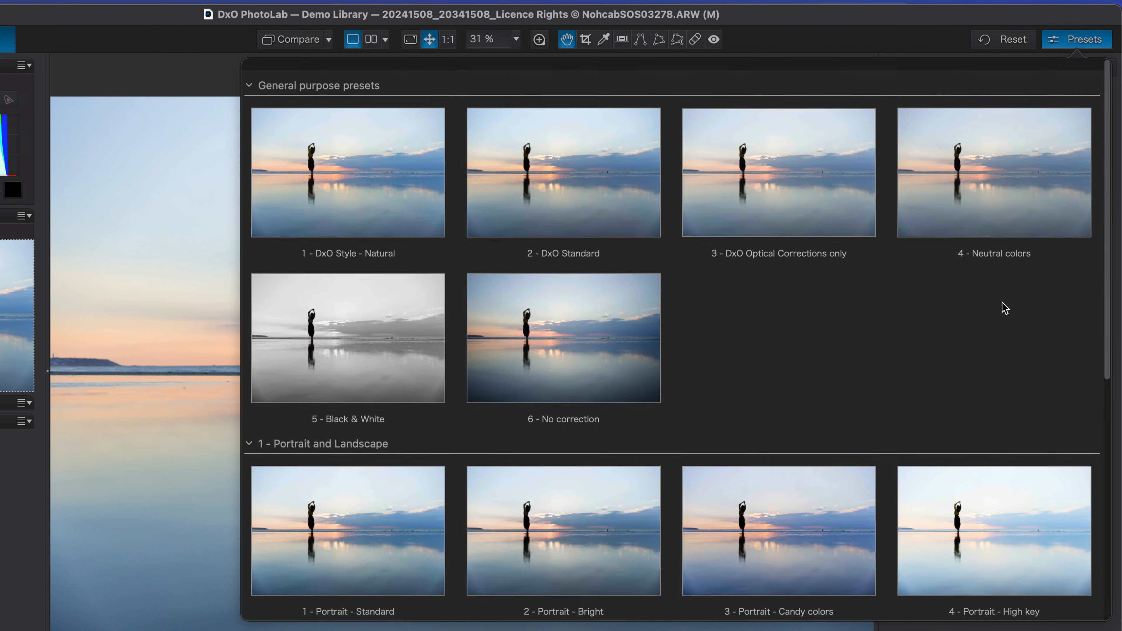
left_click(1067, 41)
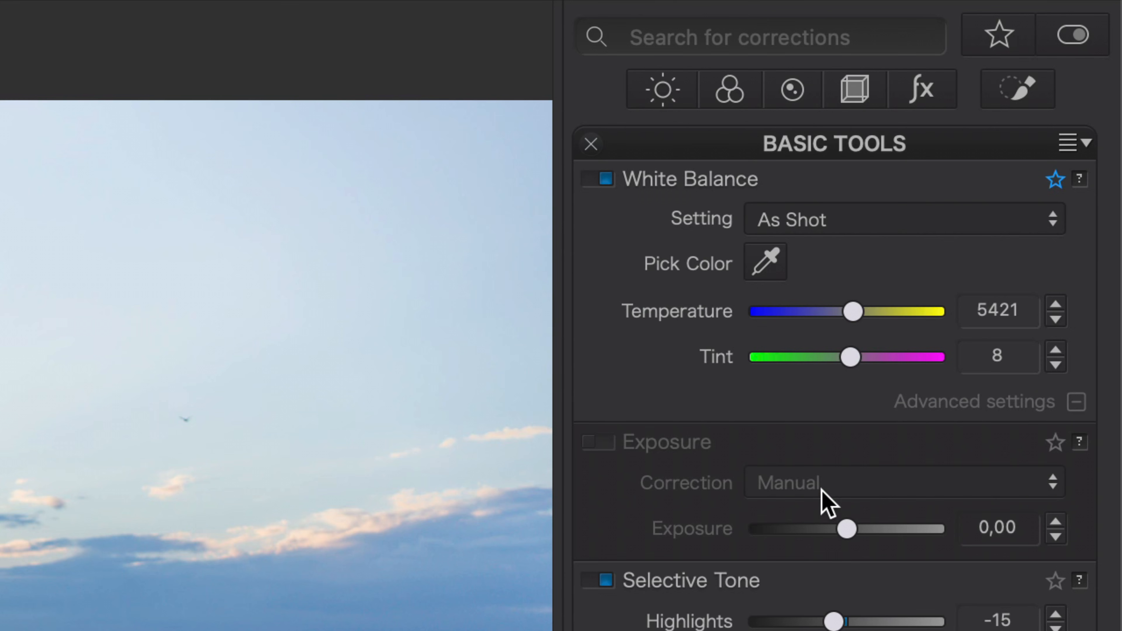
Step: Review the correction tools by category: light, color, detail, geometry, effects and local adjustments
left_click(663, 91)
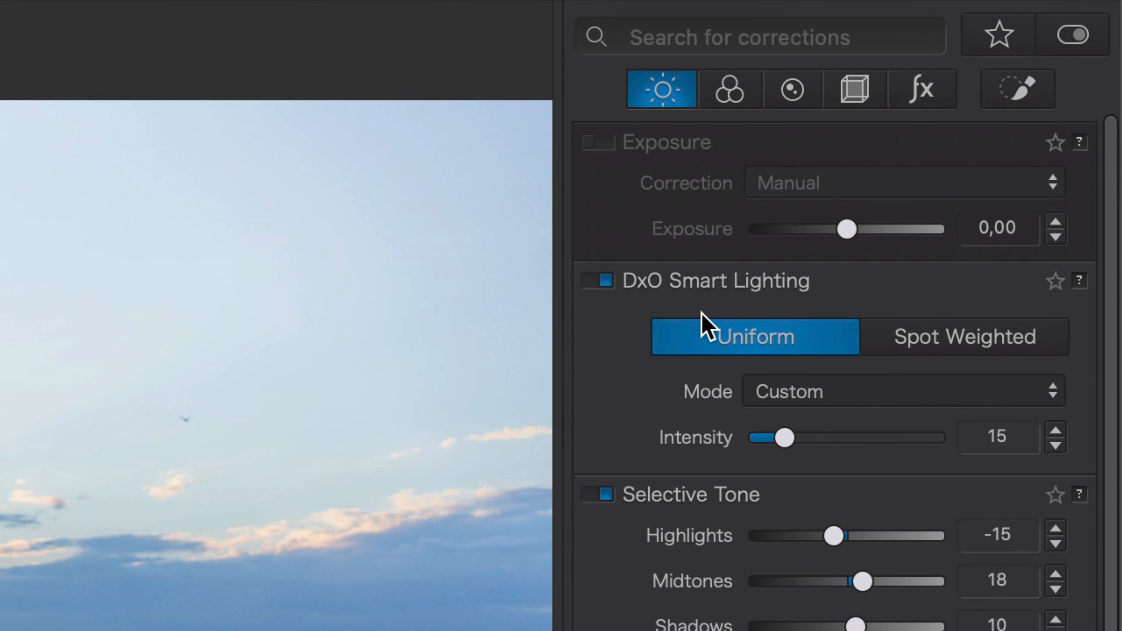
scroll(718, 392, "down", 4)
scroll(716, 390, "down", 8)
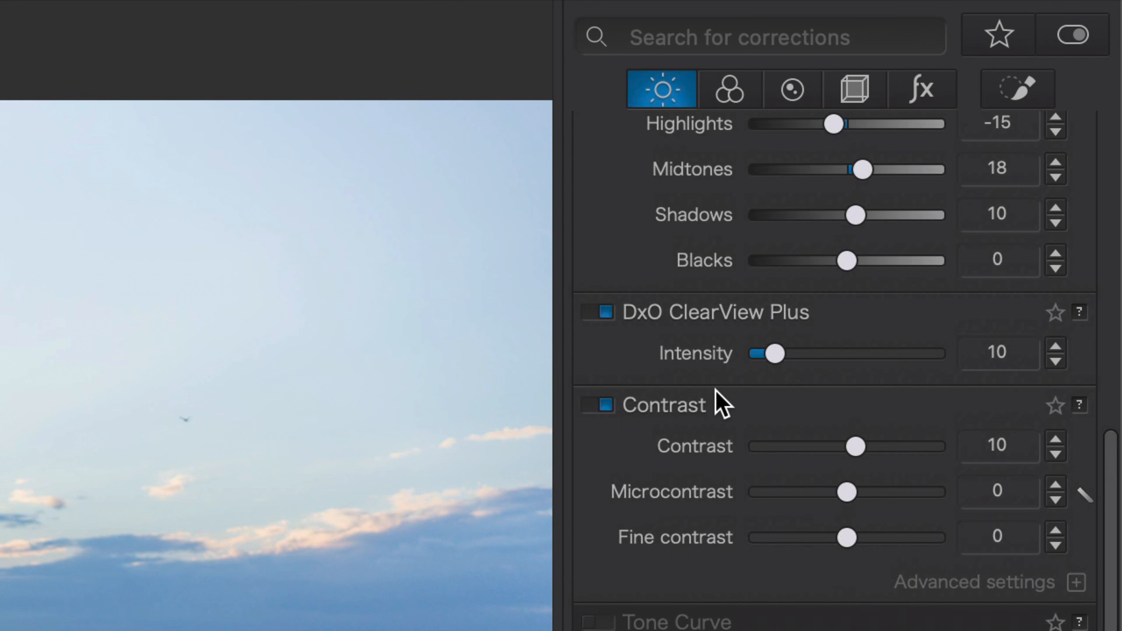
left_click(730, 101)
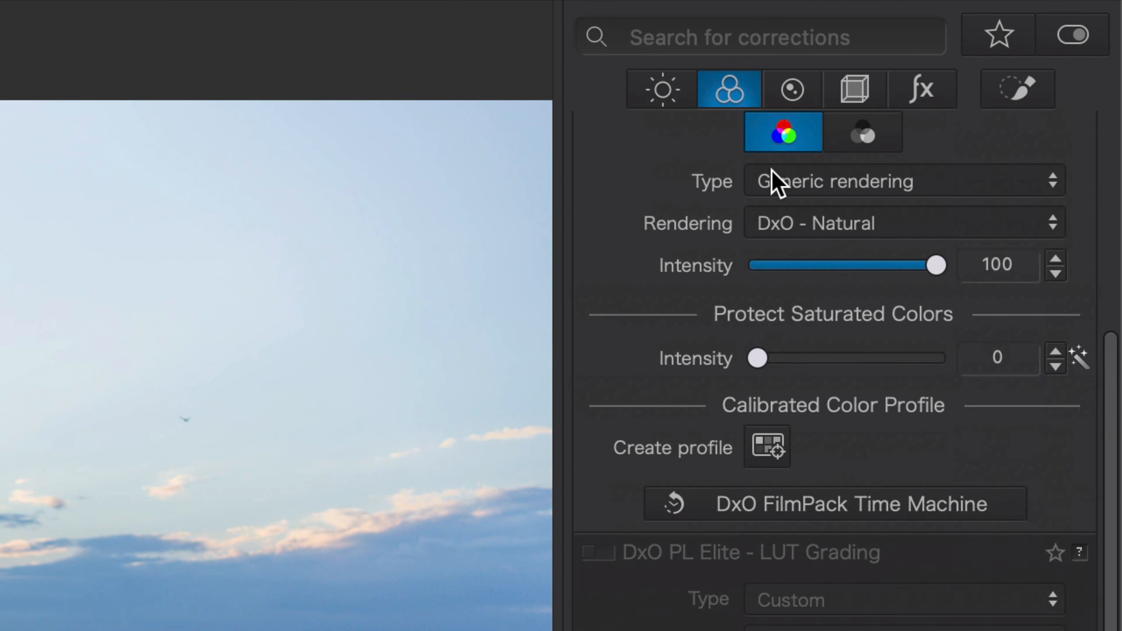
scroll(746, 295, "up", 10)
scroll(747, 297, "up", 2)
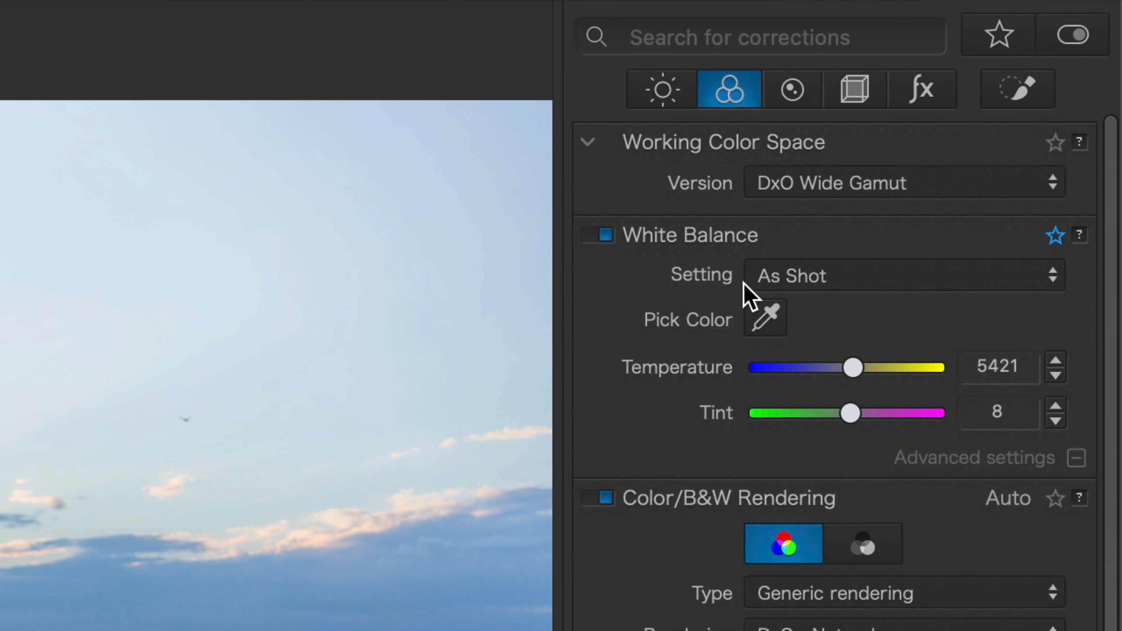
scroll(746, 295, "down", 15)
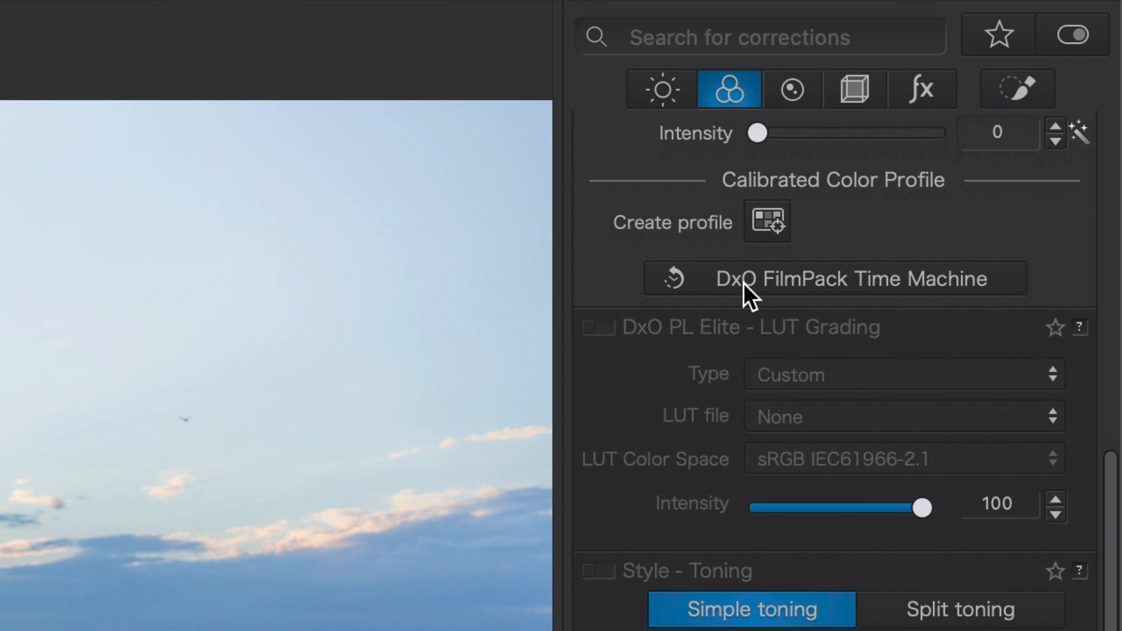
left_click(793, 100)
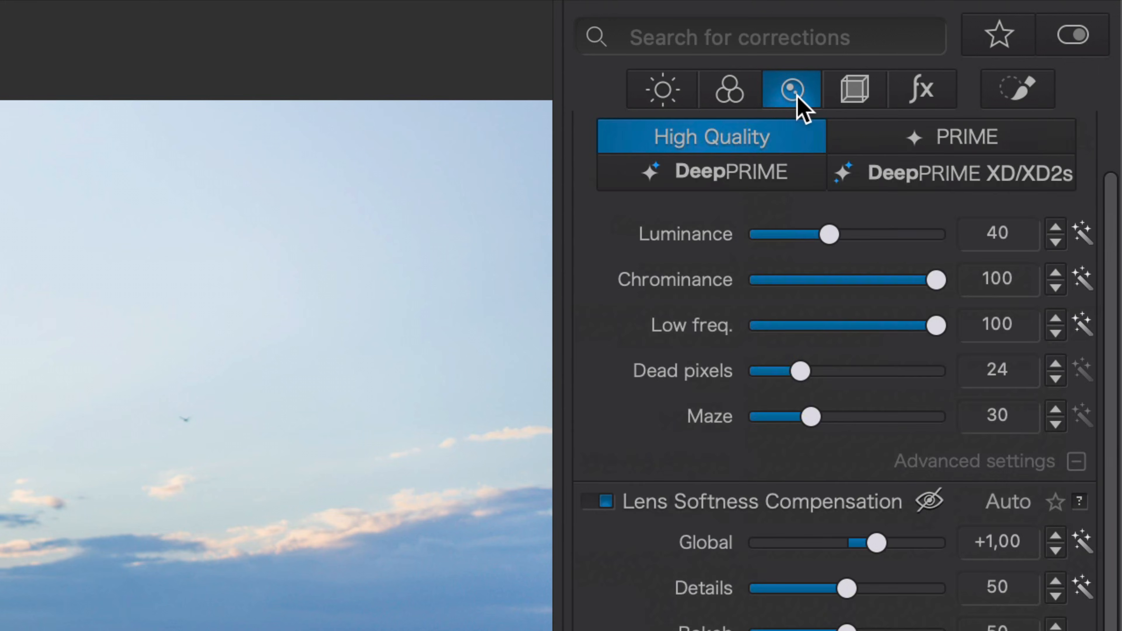
left_click(847, 90)
left_click(924, 92)
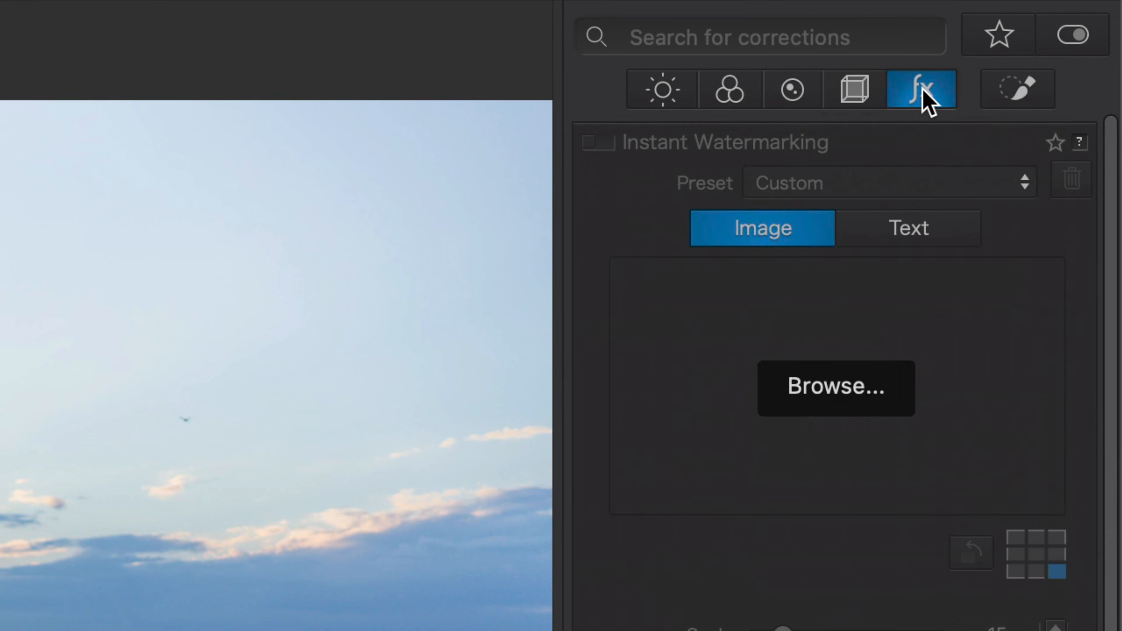
left_click(1015, 97)
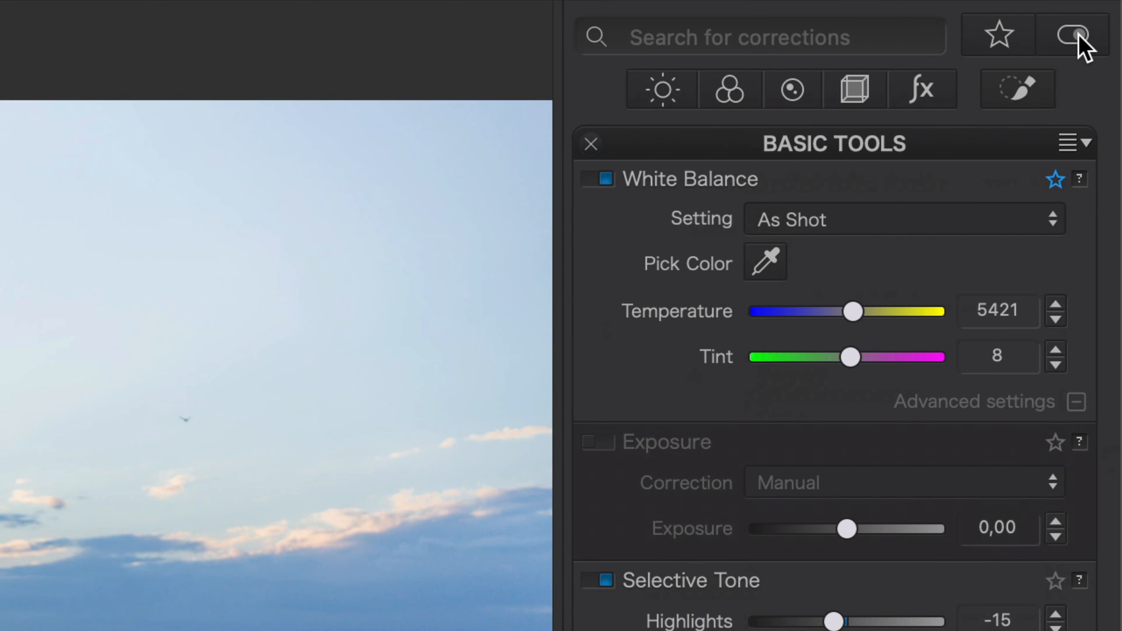
Step: Check the active corrections filter, review only the favorite corrections, and restore the full tool list
left_click(1074, 36)
left_click(1004, 39)
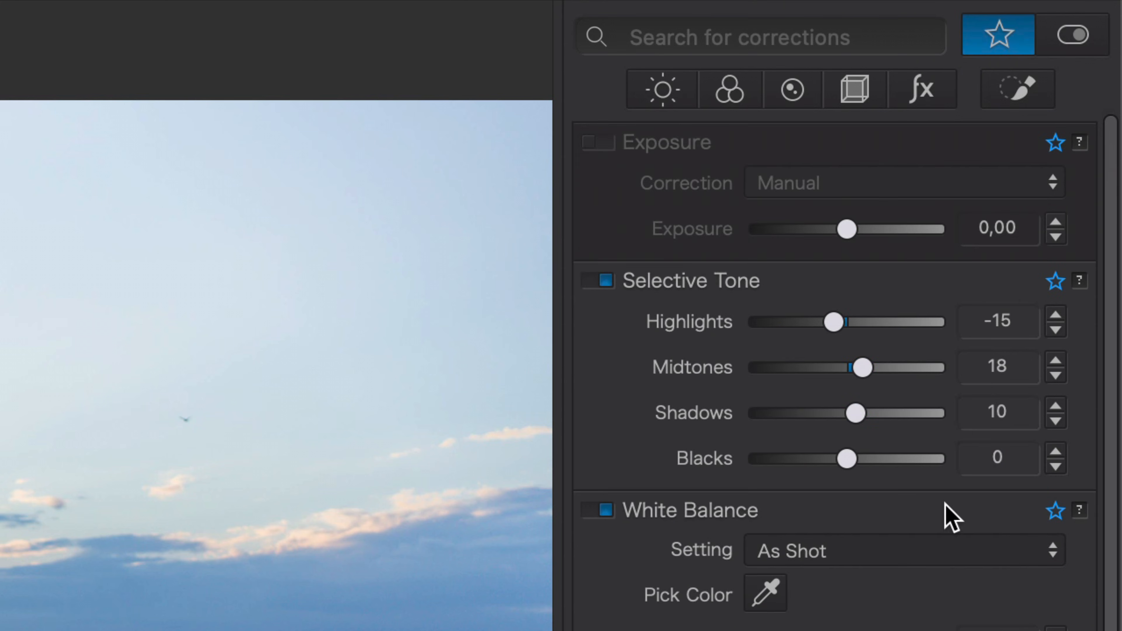
scroll(946, 514, "down", 10)
scroll(947, 515, "up", 5)
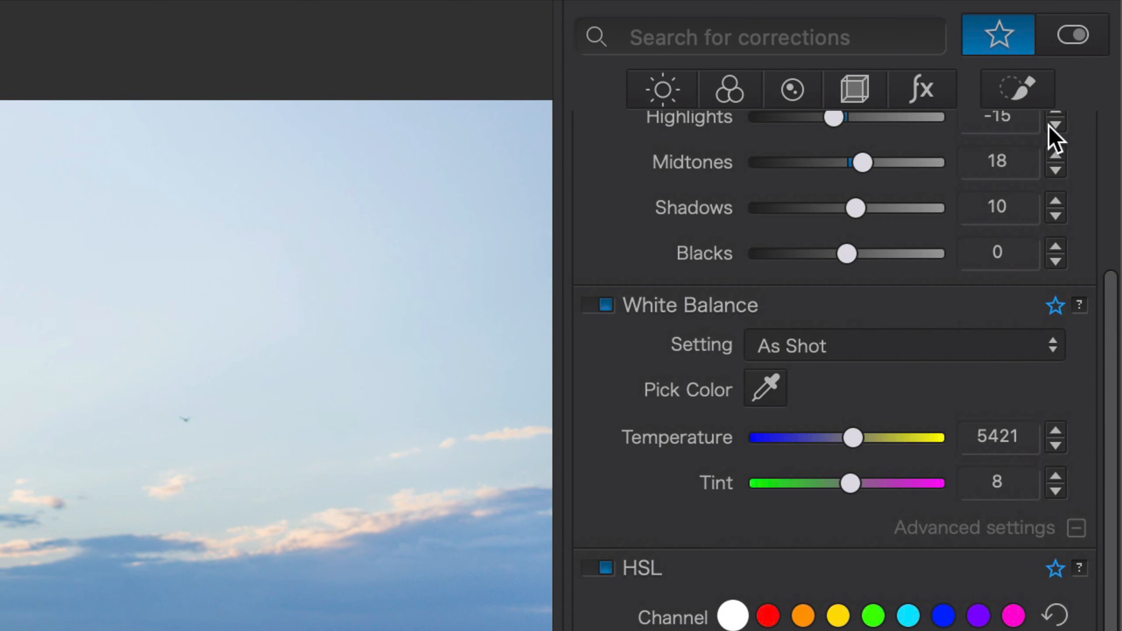
left_click(1007, 39)
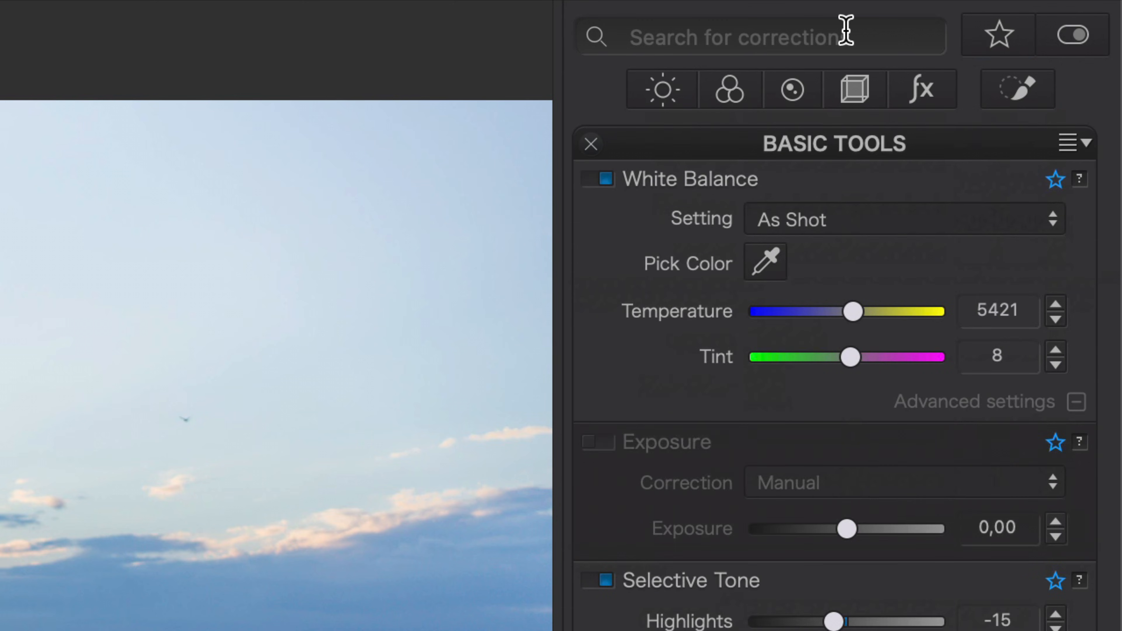
Step: Search the corrections for "curve" and view the Tone Curve's luminance channel before returning to RGB
left_click(846, 31)
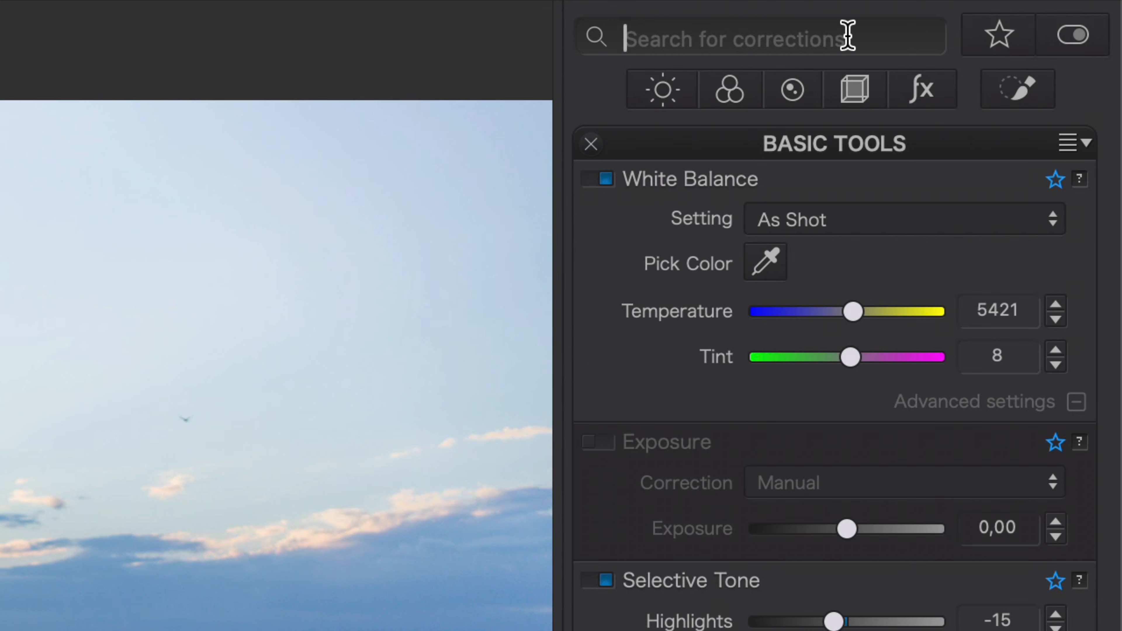
type("curve")
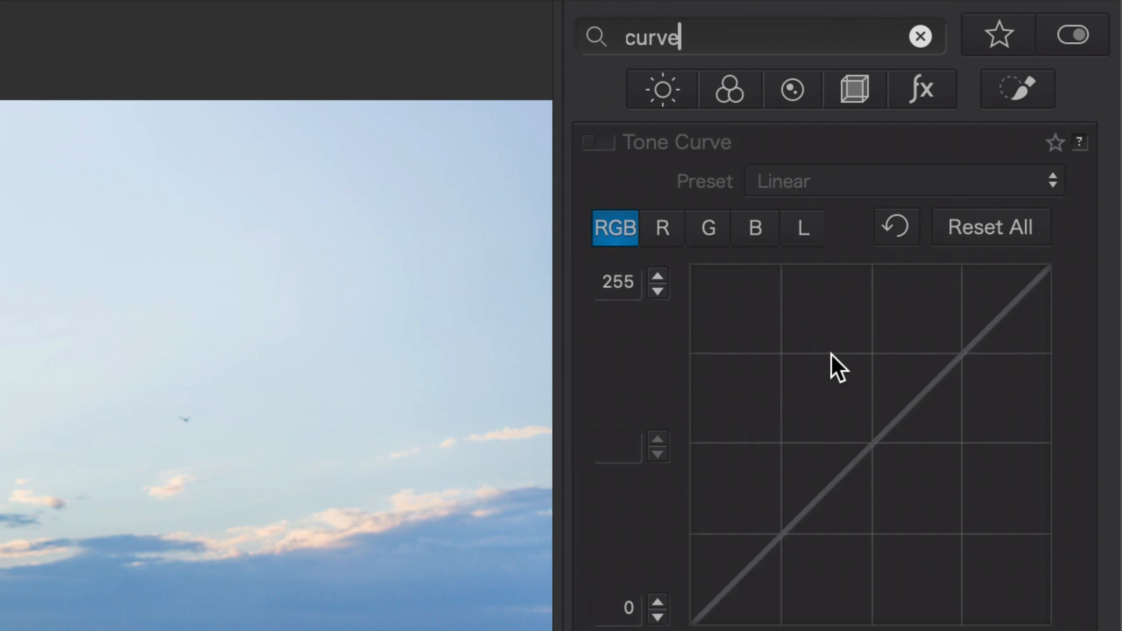
left_click(803, 230)
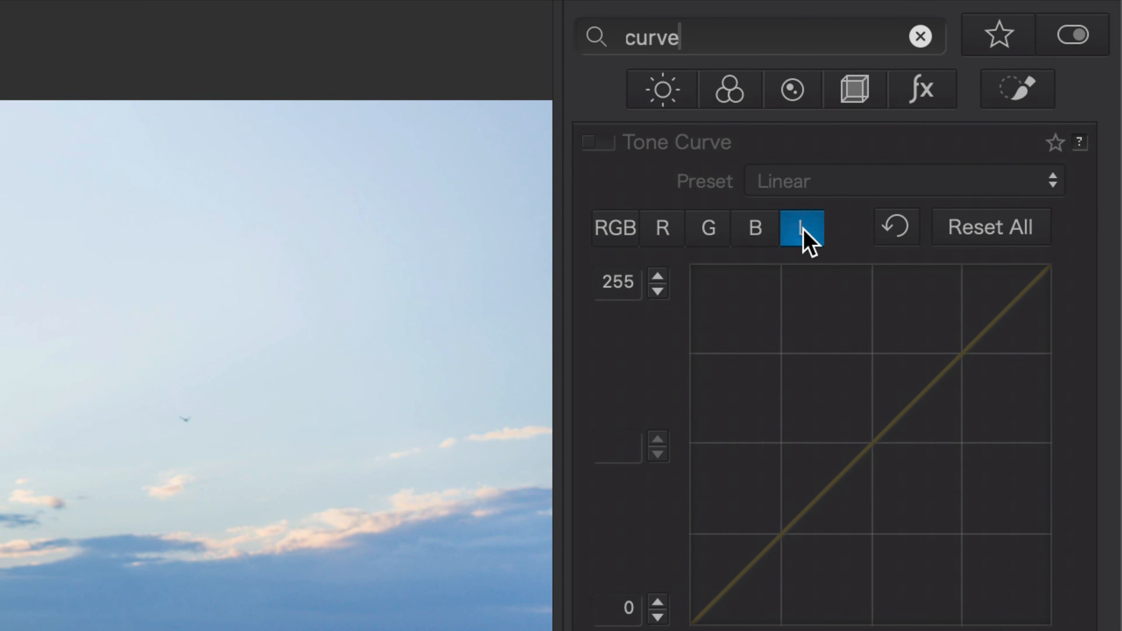
left_click(624, 230)
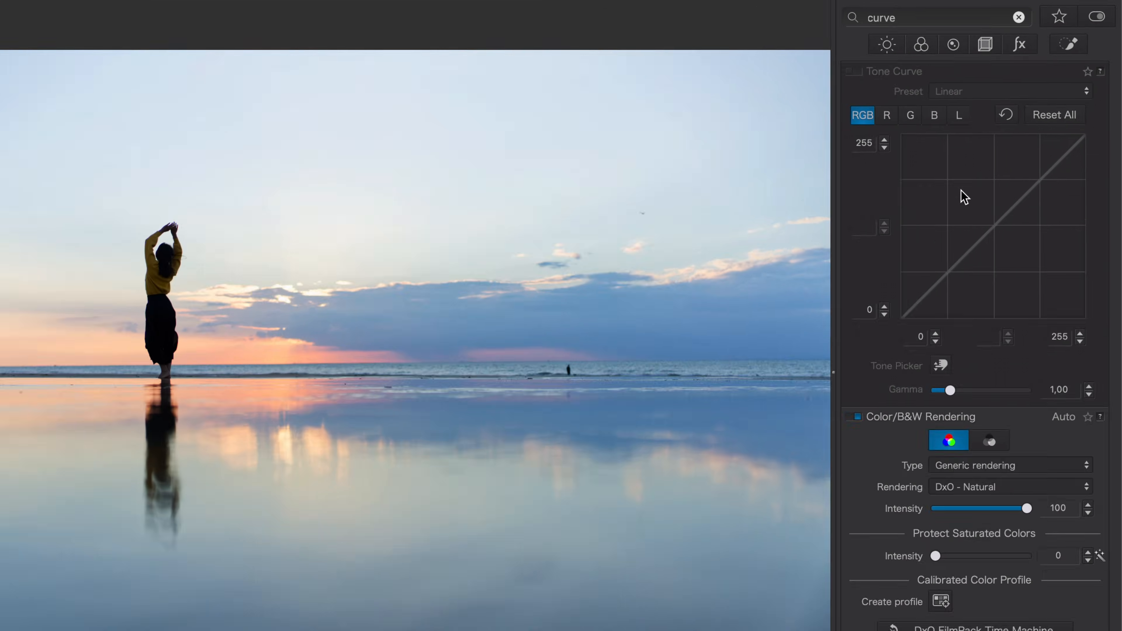
Step: Try a point on the RGB tone curve, reset all curves, and leave the Tone Curve on the linear luminance channel
mouse_move(1005, 203)
left_mouse_down()
mouse_move(1005, 232)
mouse_move(1009, 157)
mouse_move(997, 238)
mouse_move(997, 156)
mouse_move(1004, 204)
left_mouse_up()
left_click(1063, 100)
left_click(979, 99)
left_click(1059, 109)
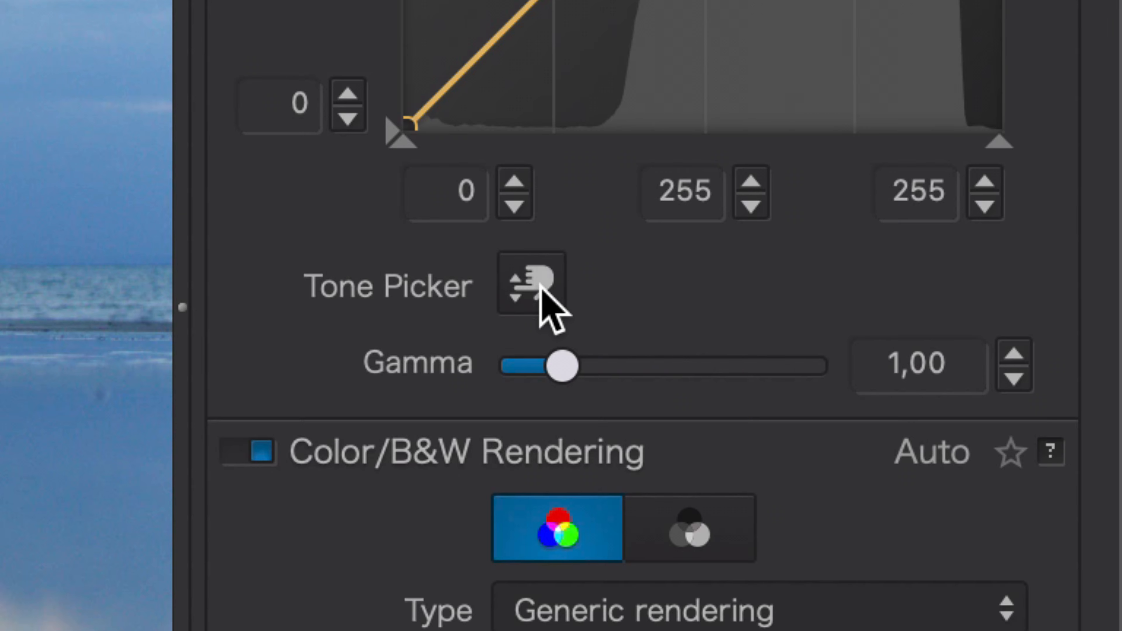
Step: Use the Tone Picker on the luminance curve to darken the clouds above the horizon and slightly lift the bright sky
left_click(540, 285)
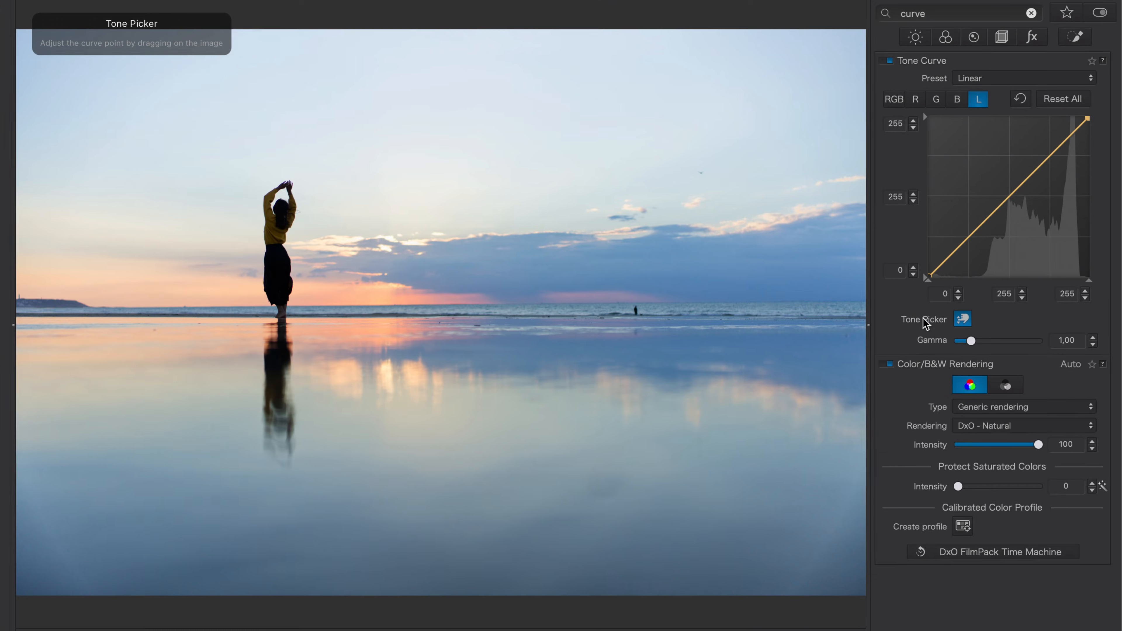
left_click(527, 278)
mouse_move(525, 279)
left_mouse_down()
mouse_move(531, 244)
mouse_move(526, 292)
left_mouse_up()
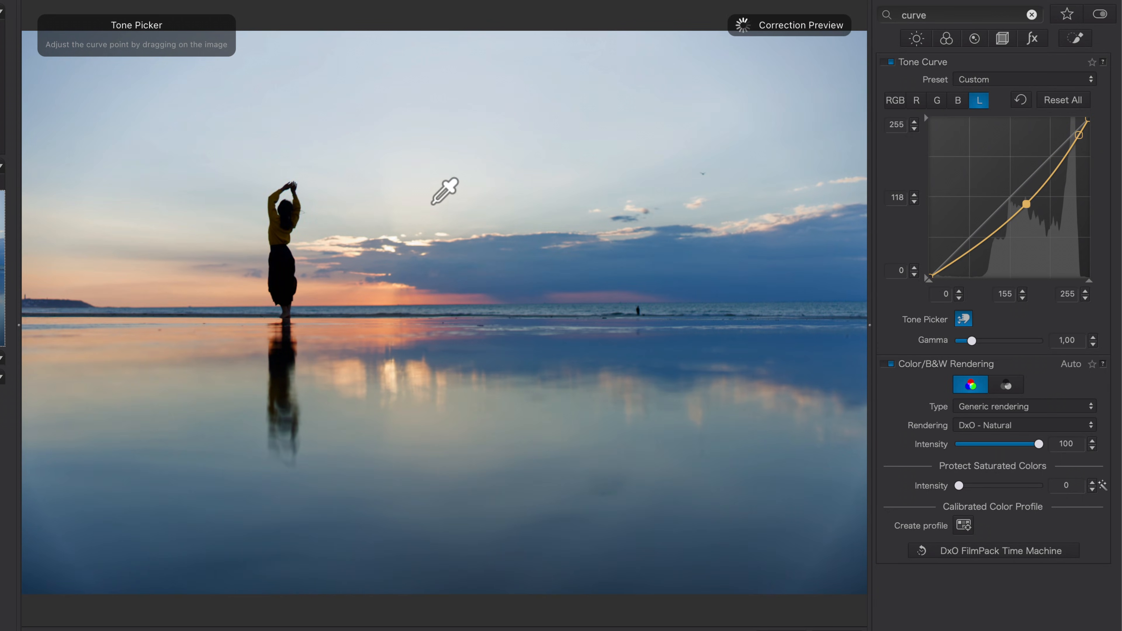
left_click_drag(431, 193, 434, 181)
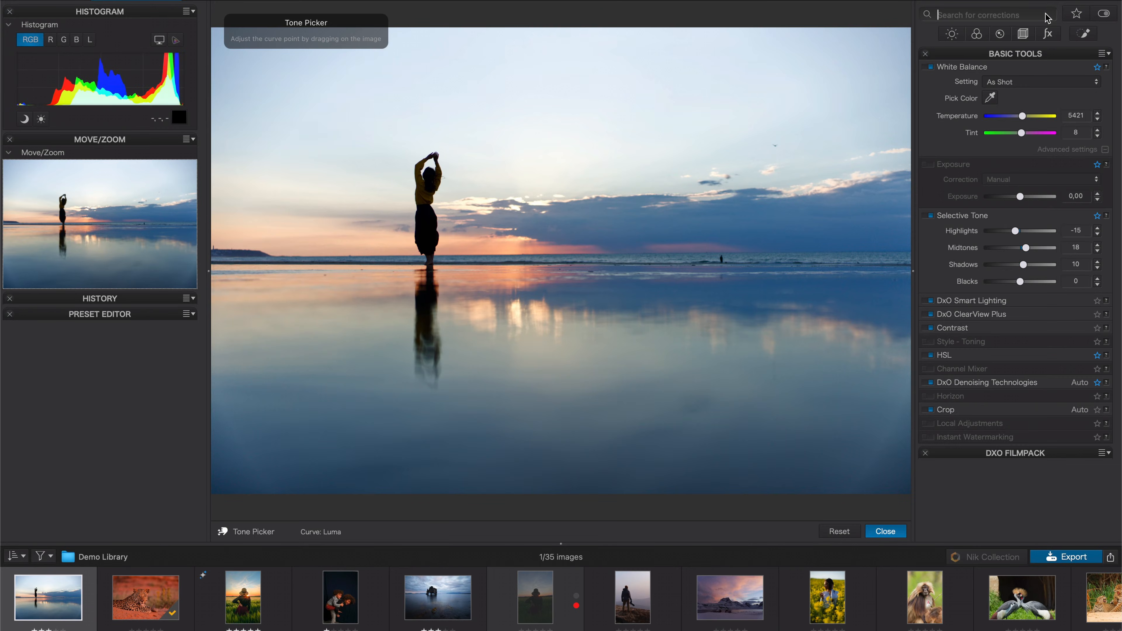
Step: Open the leopard photo with the detail corrections, check its noise at 100%, and fit the photo back in the viewer
left_click(124, 602)
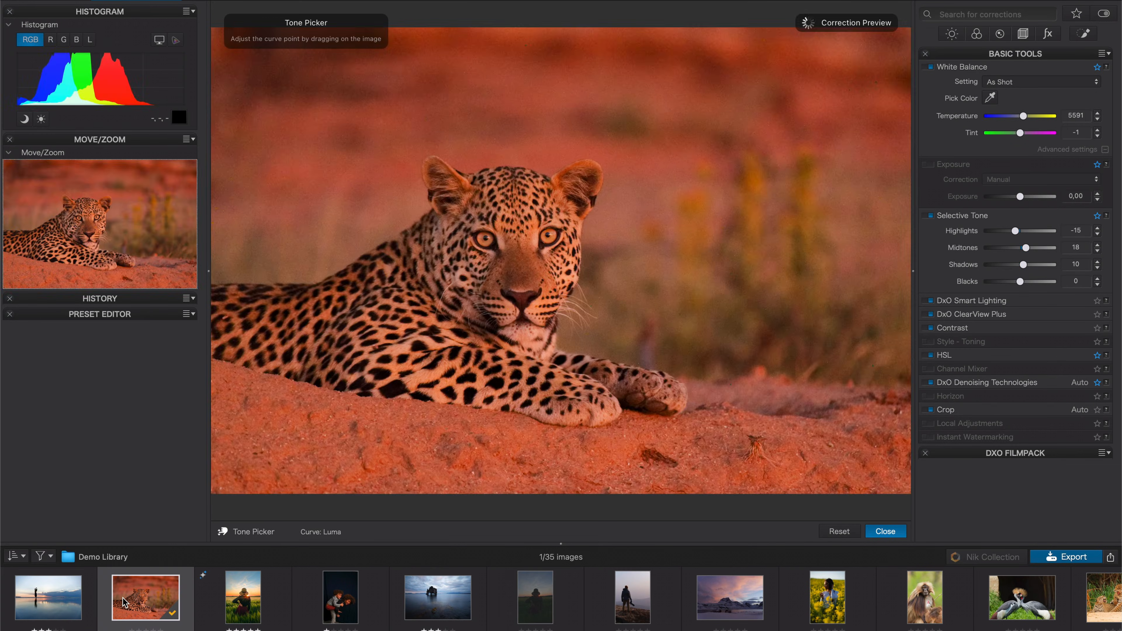
left_click(1000, 35)
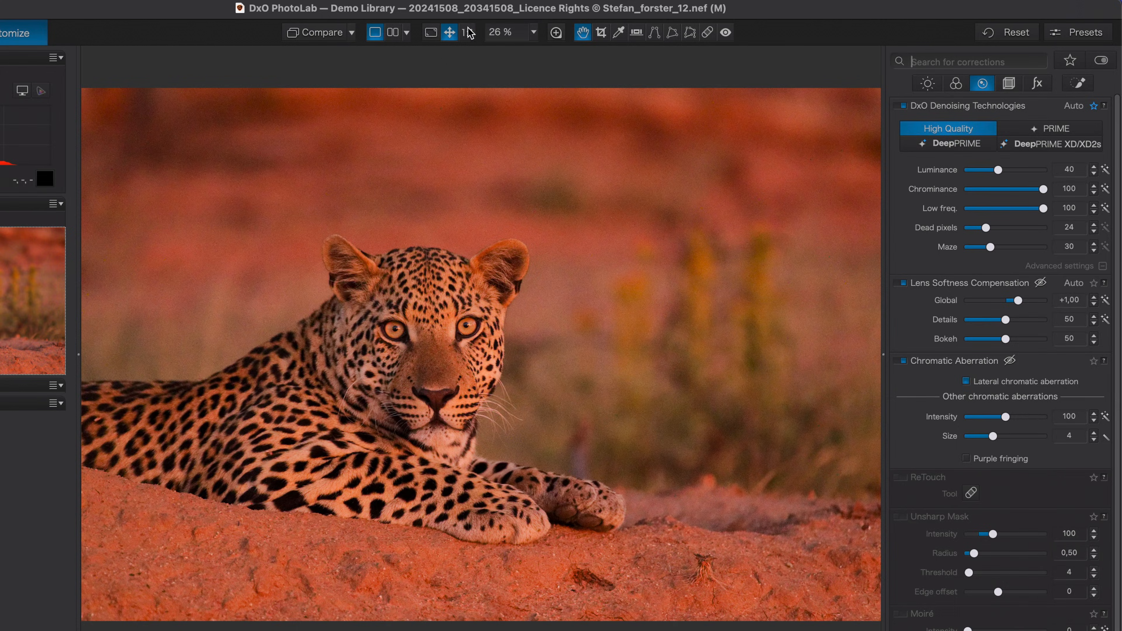
left_click(469, 32)
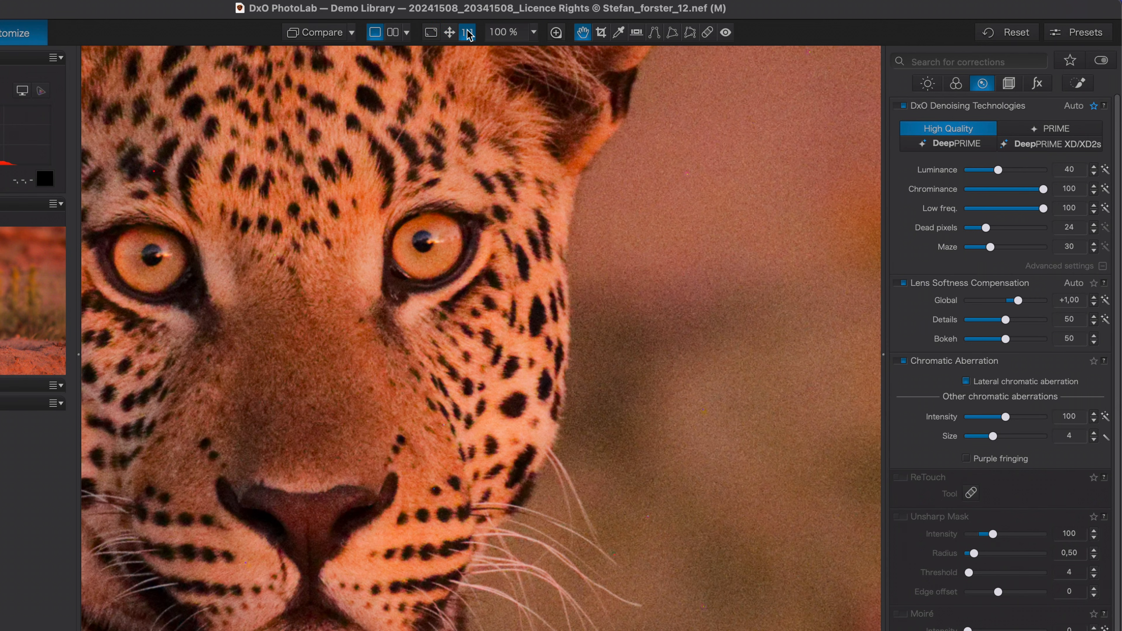
left_click(450, 33)
Step: Inspect the leopard's head with an enlarged Loupe at 100%, positioning it over the eye and the blurred background
left_click(556, 33)
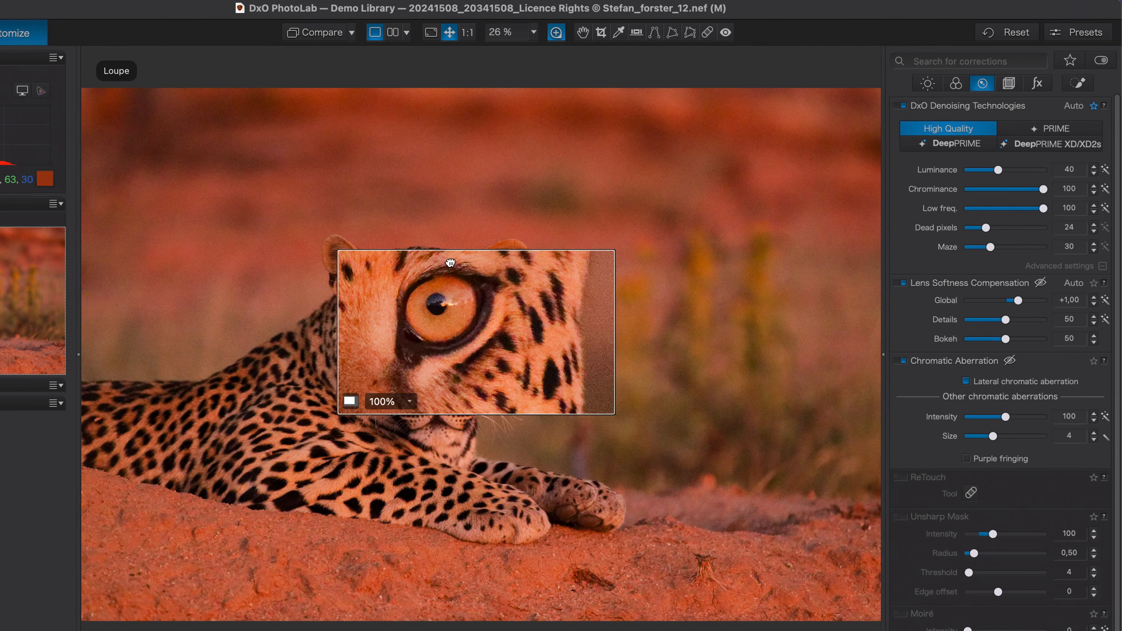
left_click_drag(450, 262, 392, 235)
left_click(283, 331)
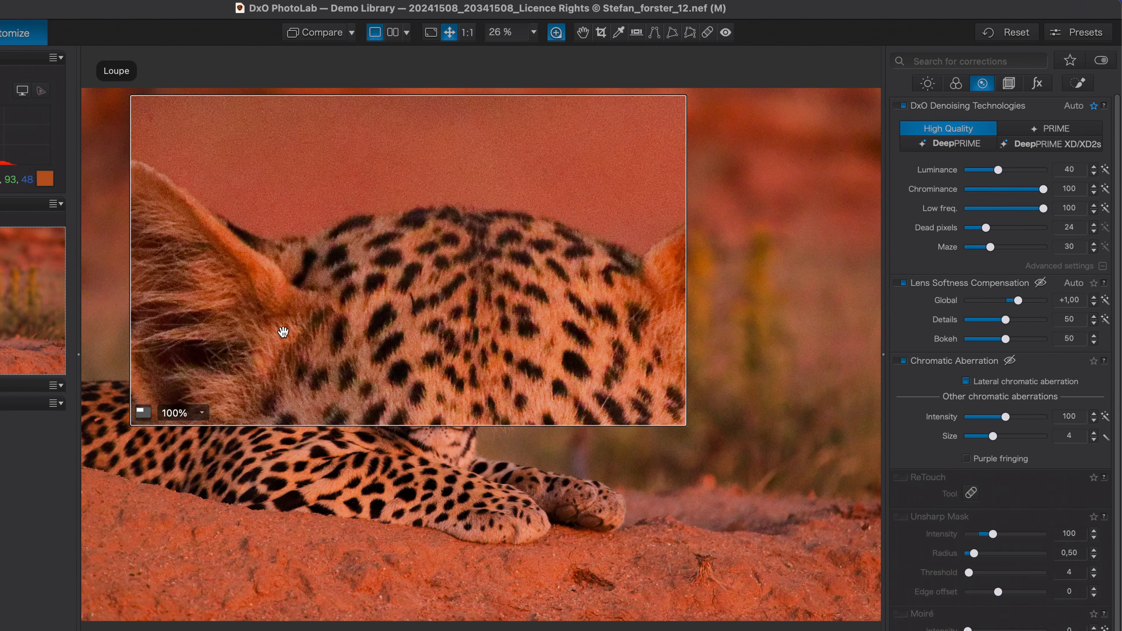
left_click_drag(424, 337, 499, 393)
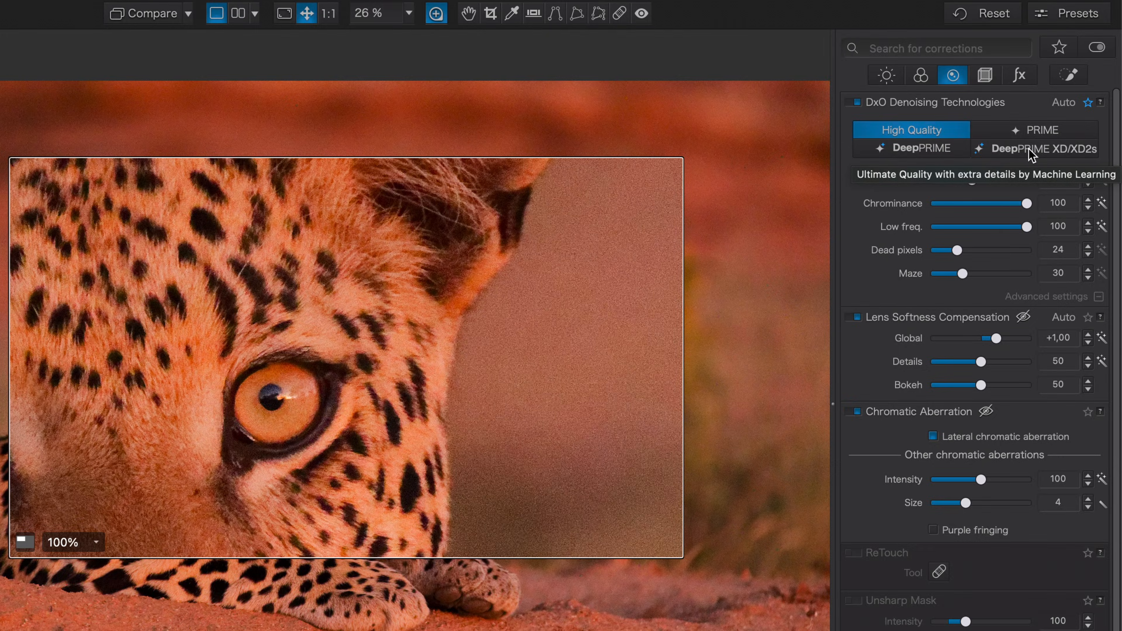
Step: Set the leopard photo's denoising to DeepPRIME XD/XD2s, preview it on the eye and muzzle with the Loupe, and close the Loupe
left_click(1031, 152)
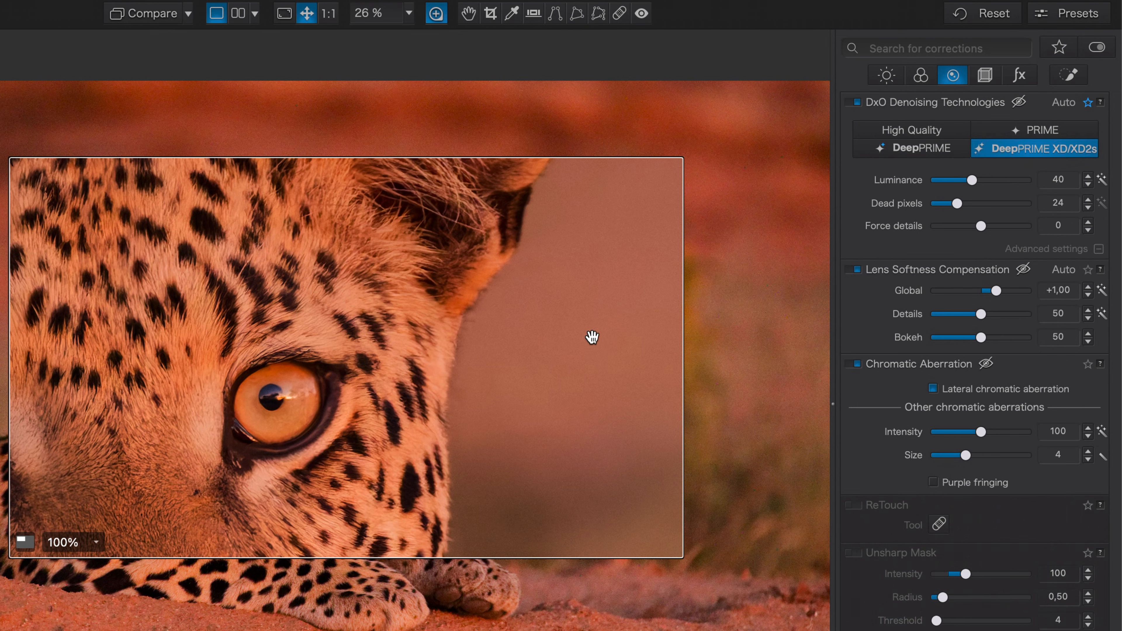
left_click_drag(591, 337, 597, 426)
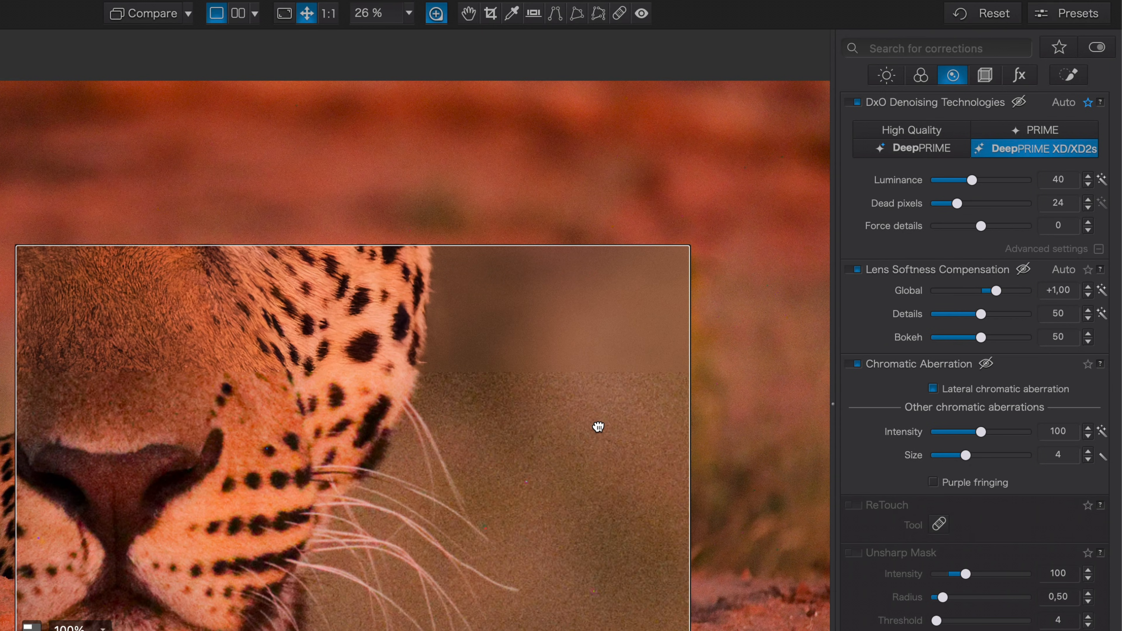
left_click(439, 17)
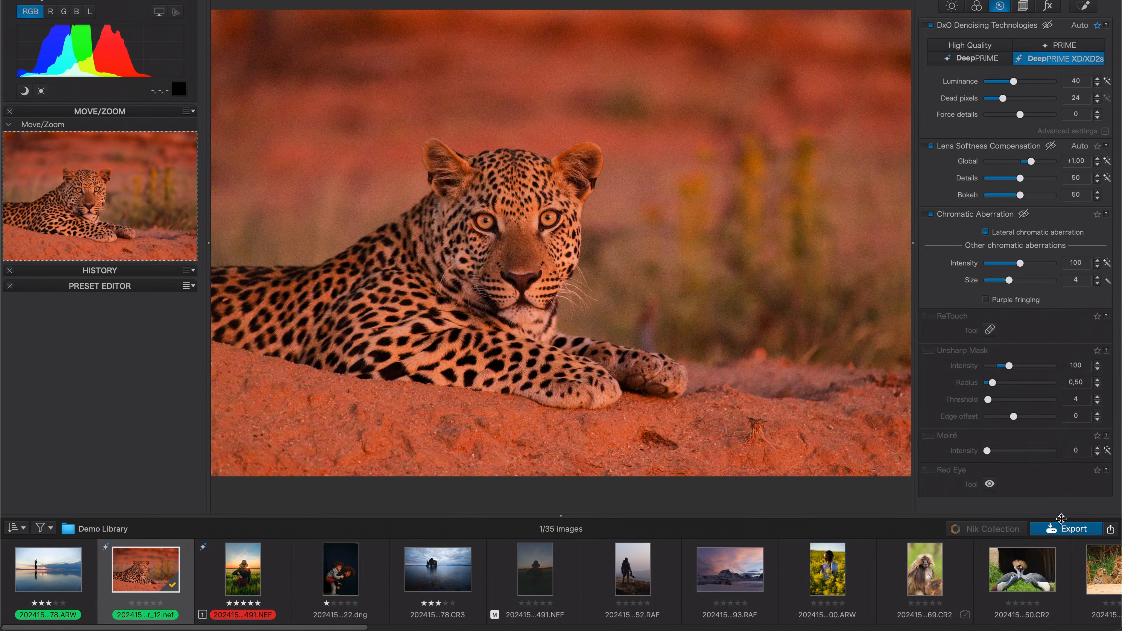
Step: Export the denoised leopard photo to disk and view the export progress
left_click(1073, 530)
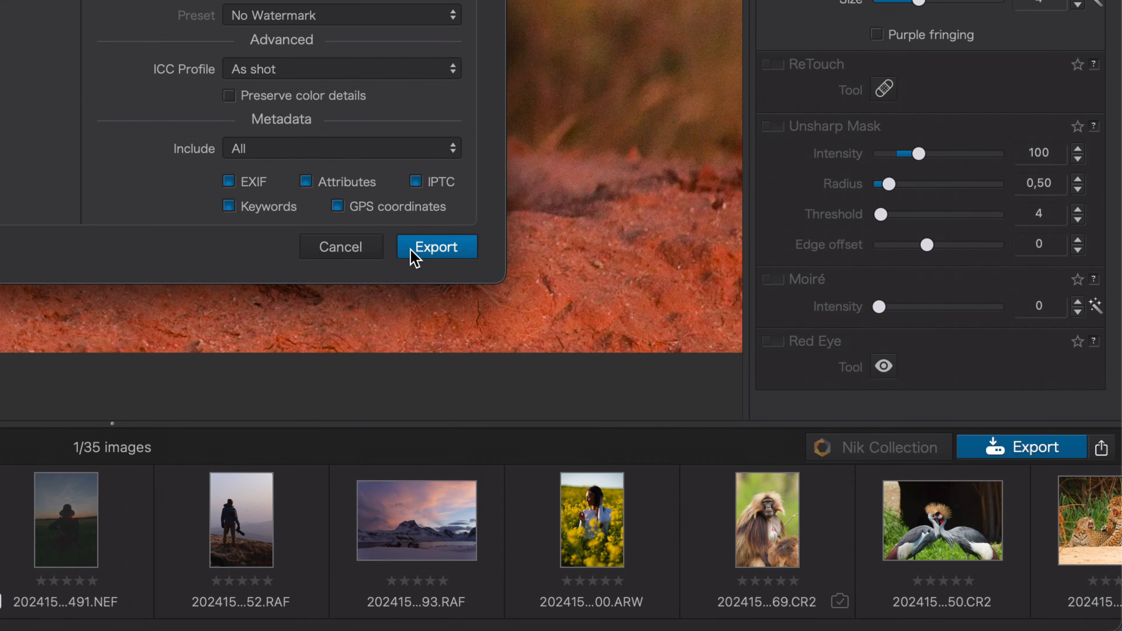
left_click(811, 588)
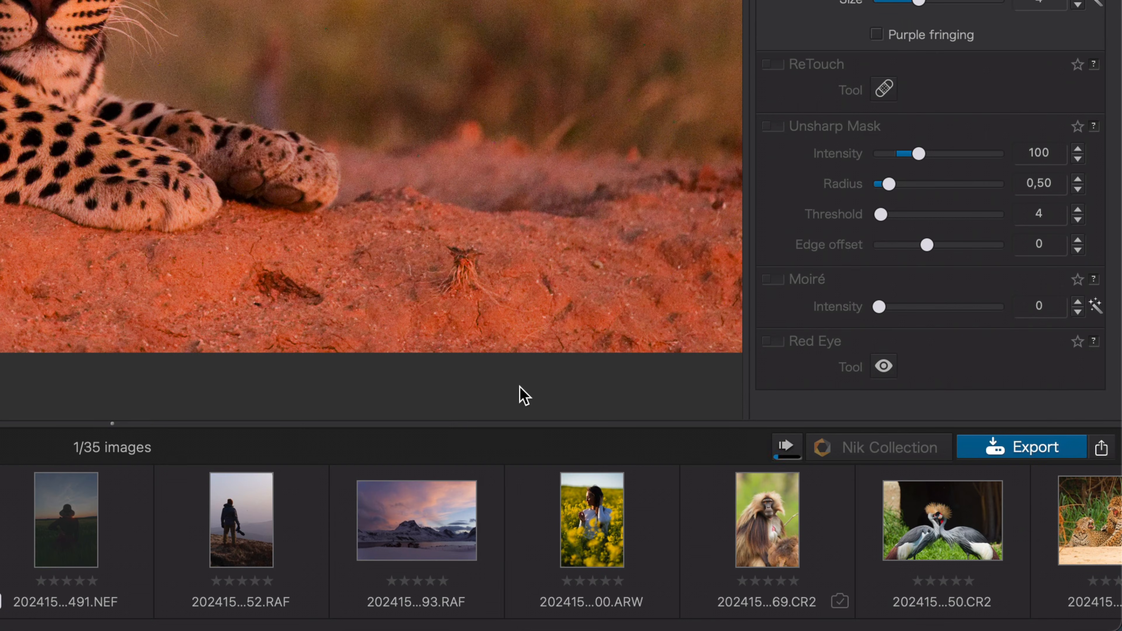
left_click(790, 460)
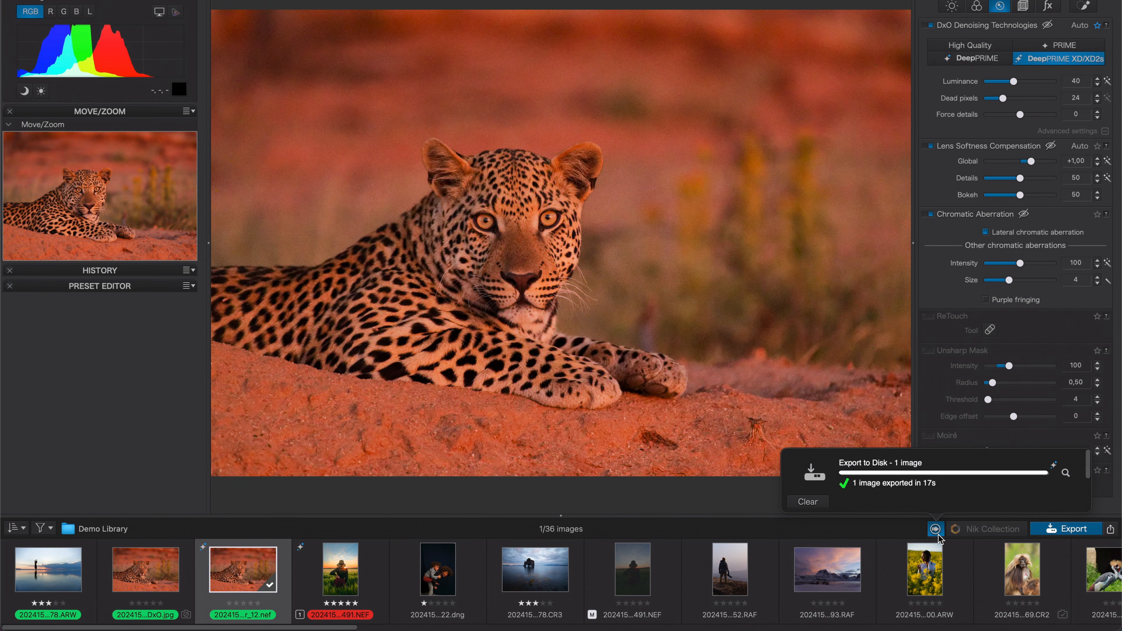
Step: View the exported leopard JPG and return to the source NEF photo
left_click(254, 567)
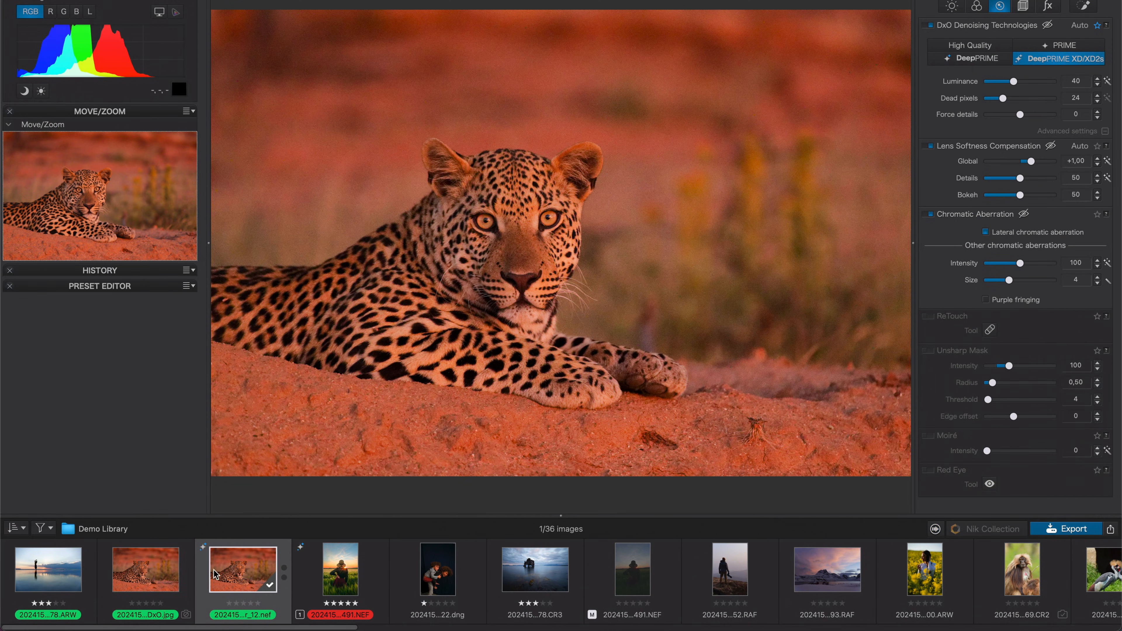
left_click(167, 574)
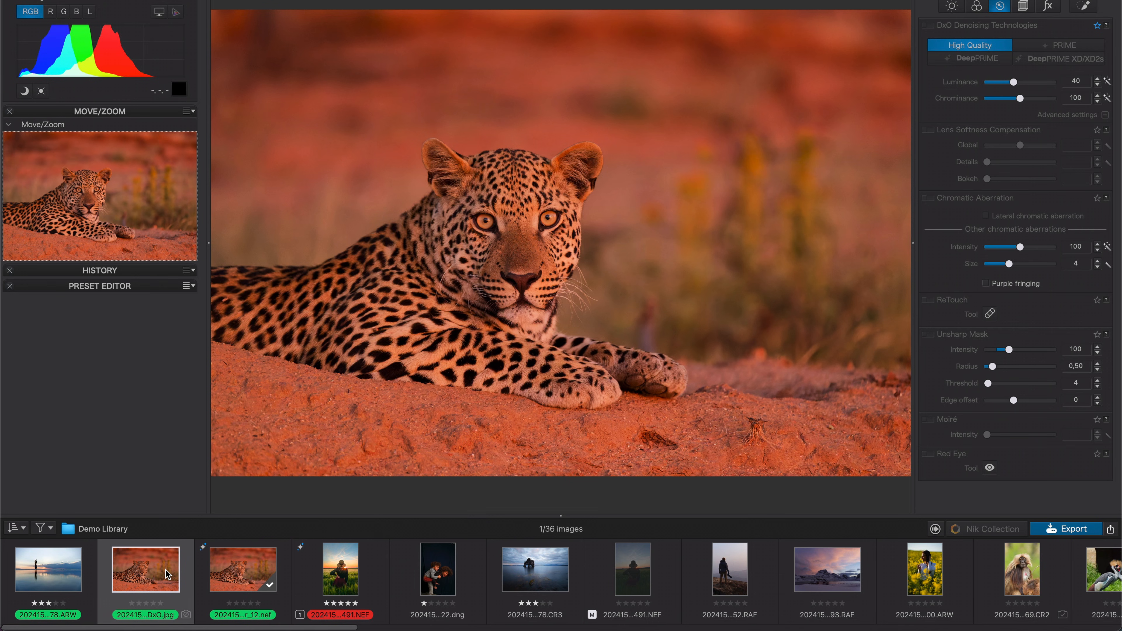
left_click(236, 583)
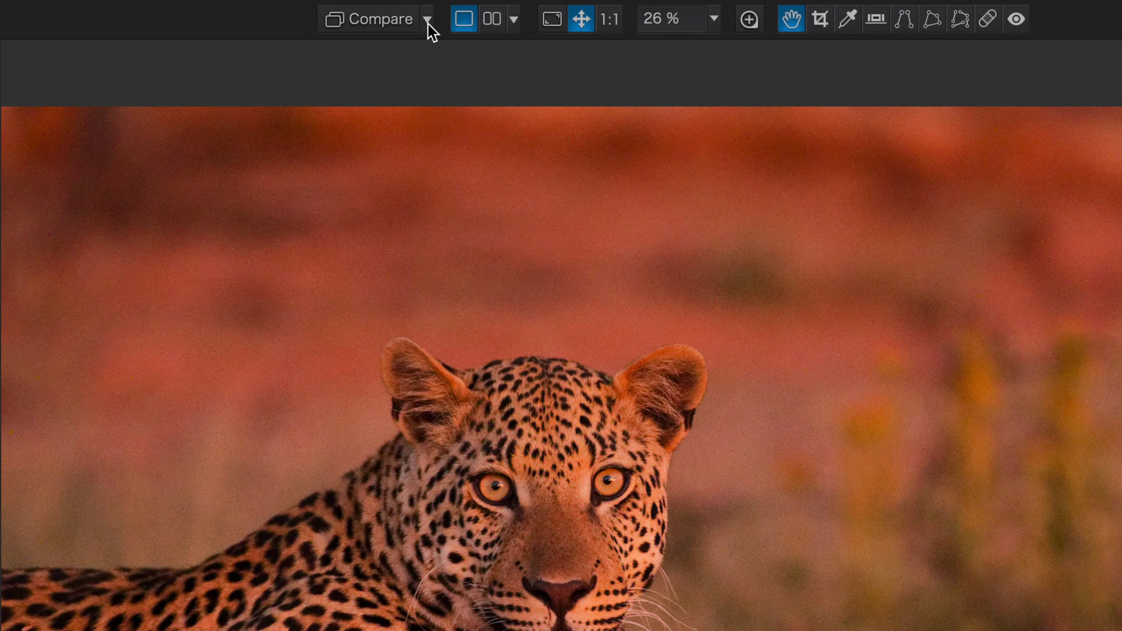
Step: Choose the third exported DxO JPG output as the comparison reference and compare it with the leopard NEF at 100%
left_click(427, 20)
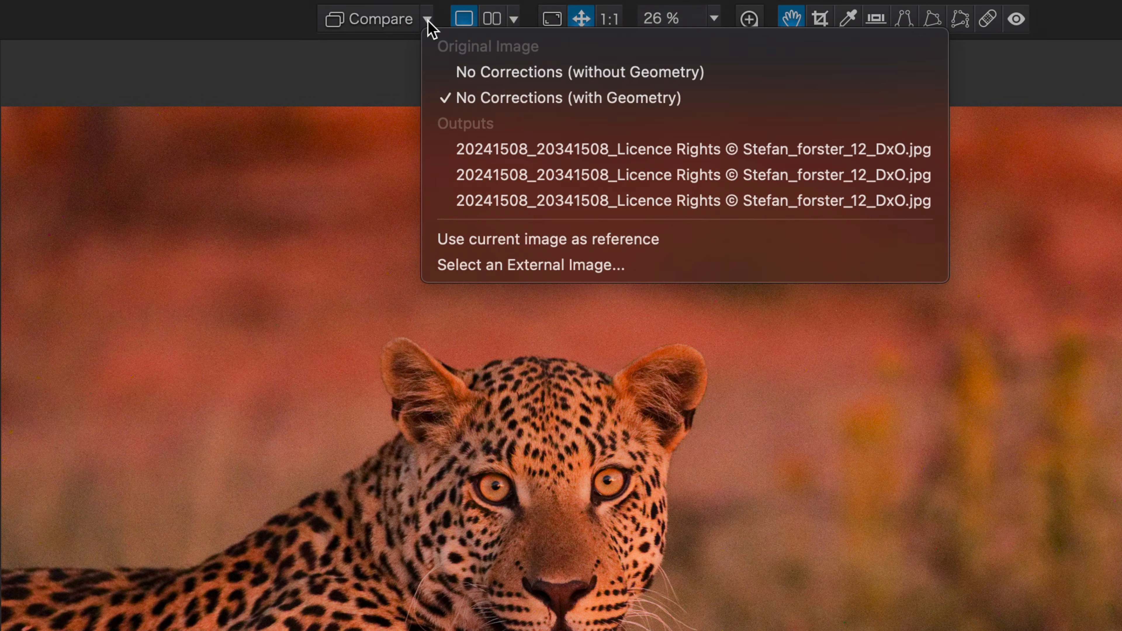
left_click(462, 200)
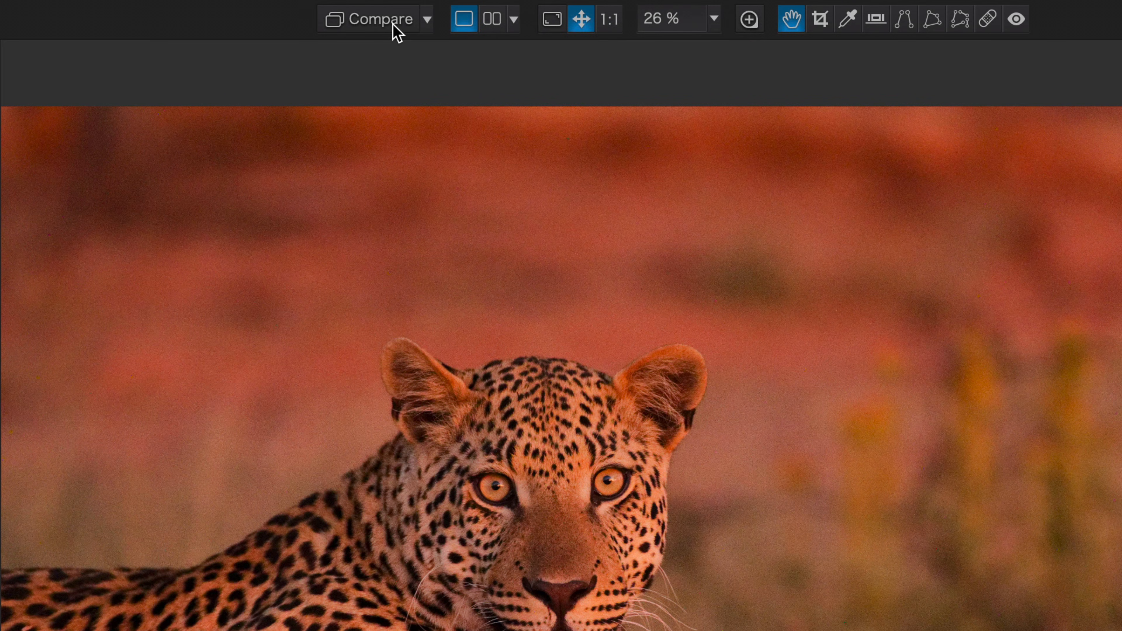
left_click(605, 23)
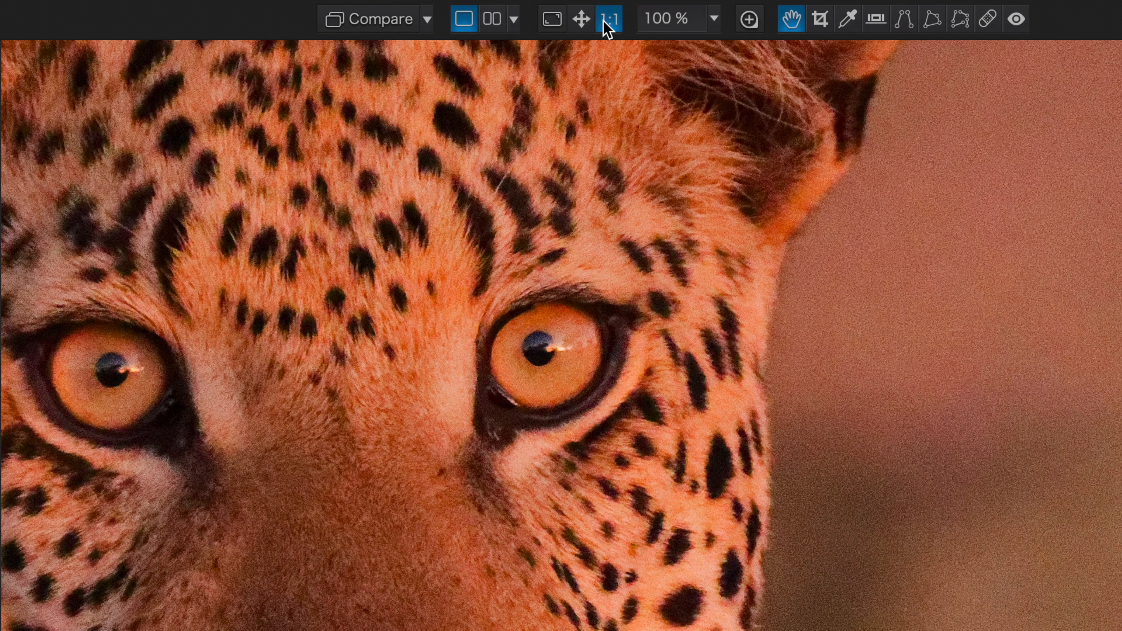
left_click(381, 24)
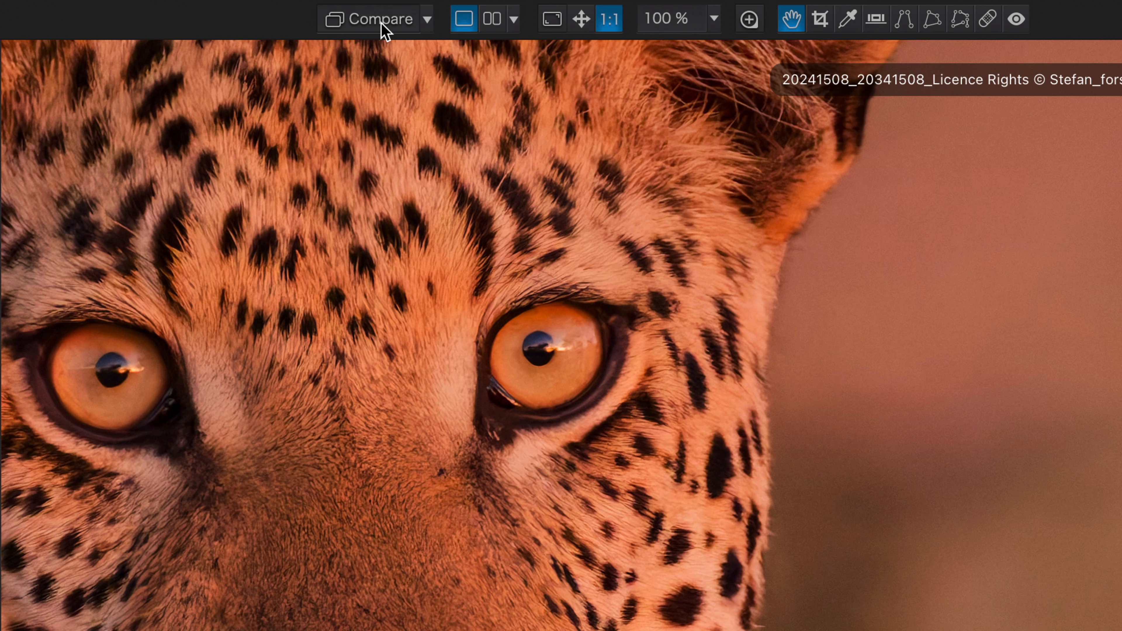
left_click(382, 25)
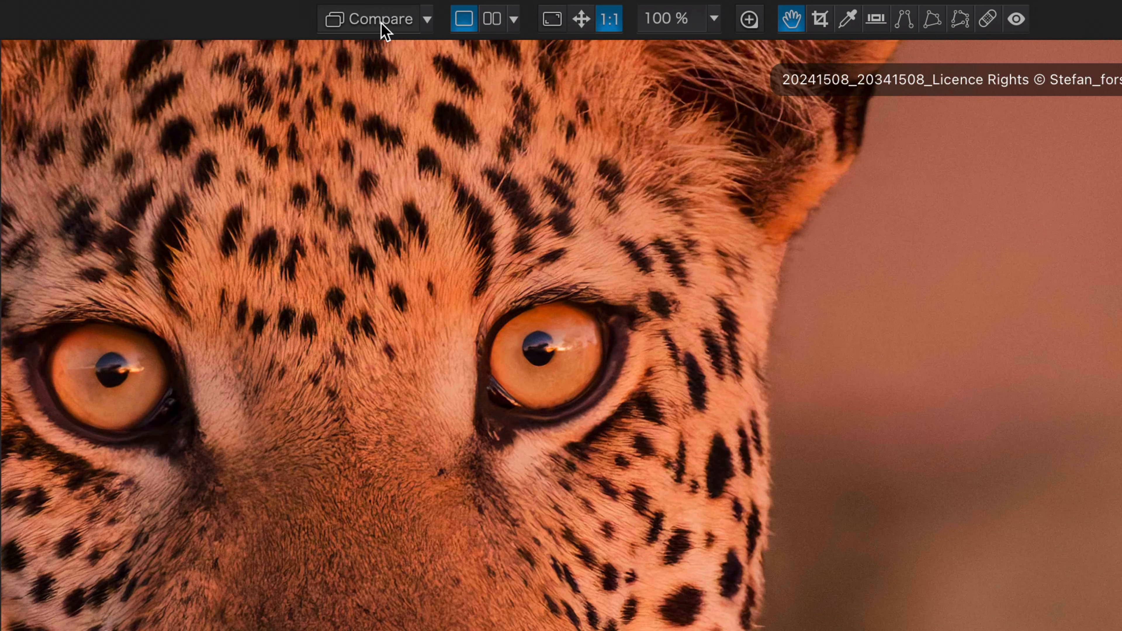